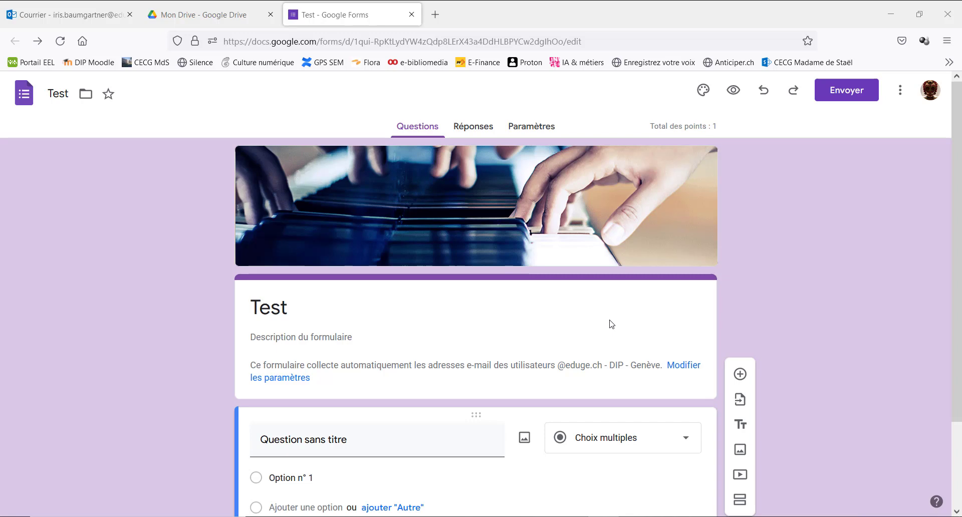
# - Enter "Merci de répondre aux questions ci-dessous." as the form description
pyautogui.scroll(-1, 790, 289)
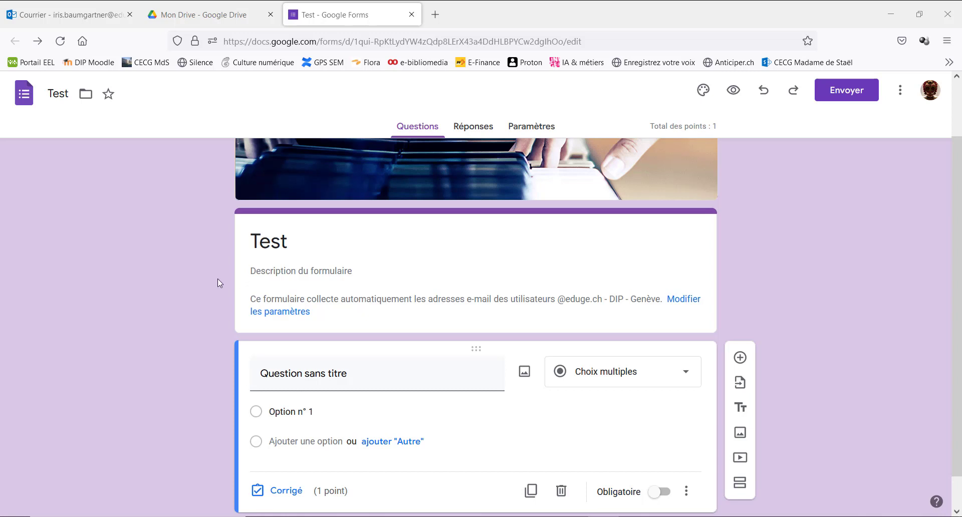
pyautogui.click(285, 272)
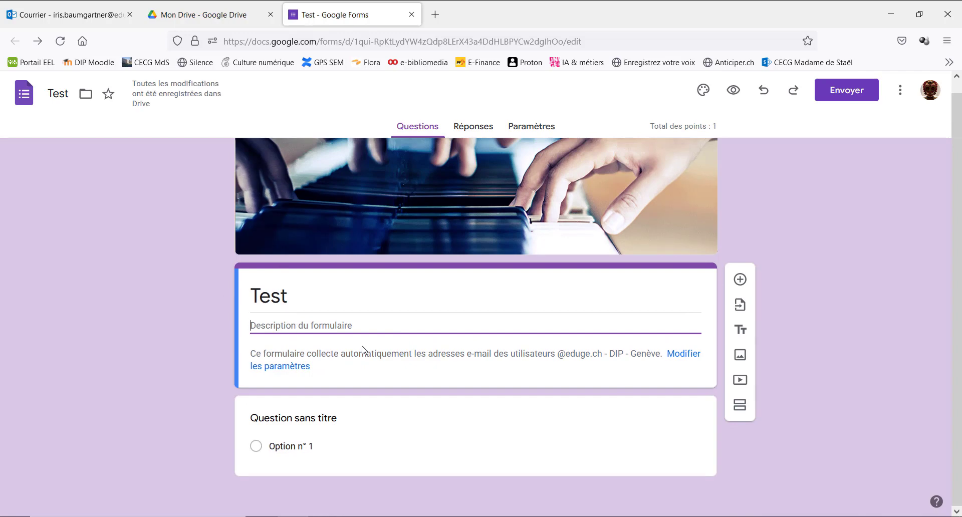
pyautogui.write('Merci de répondre au')
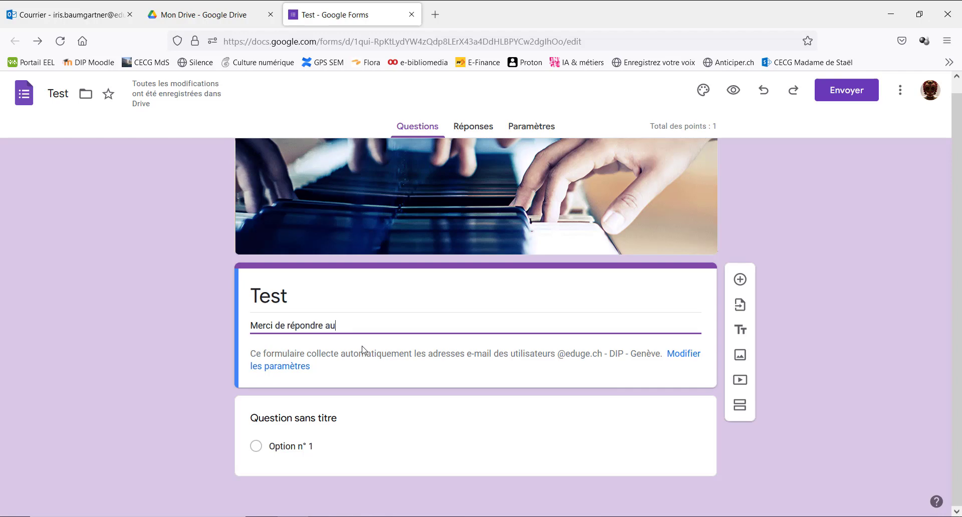
pyautogui.write('x questions ci-dessous.')
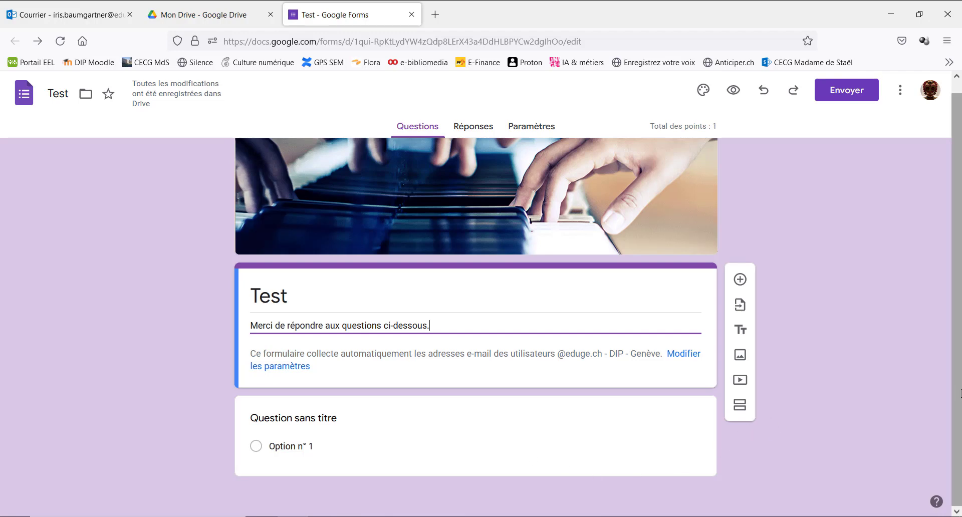
# - Replace the untitled question's text with "2 + 2 = ?"
pyautogui.click(537, 427)
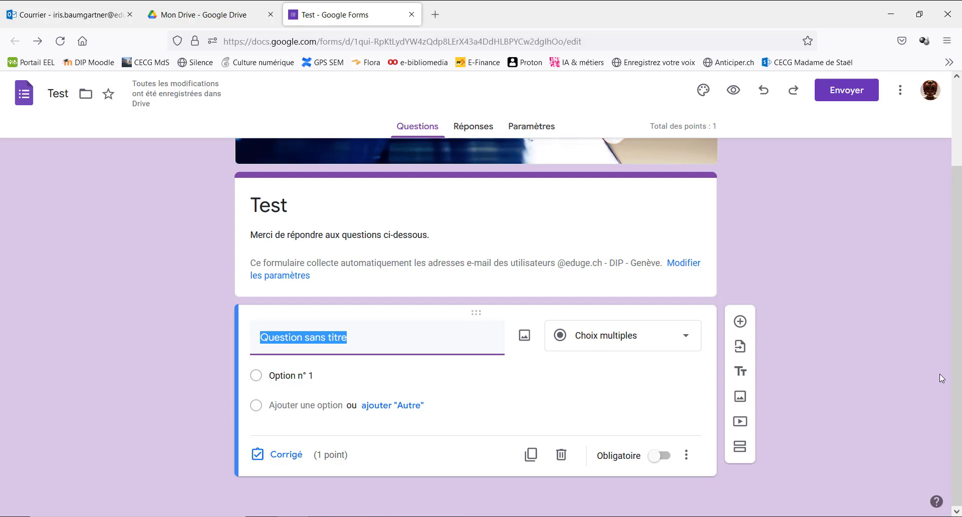
pyautogui.write('2')
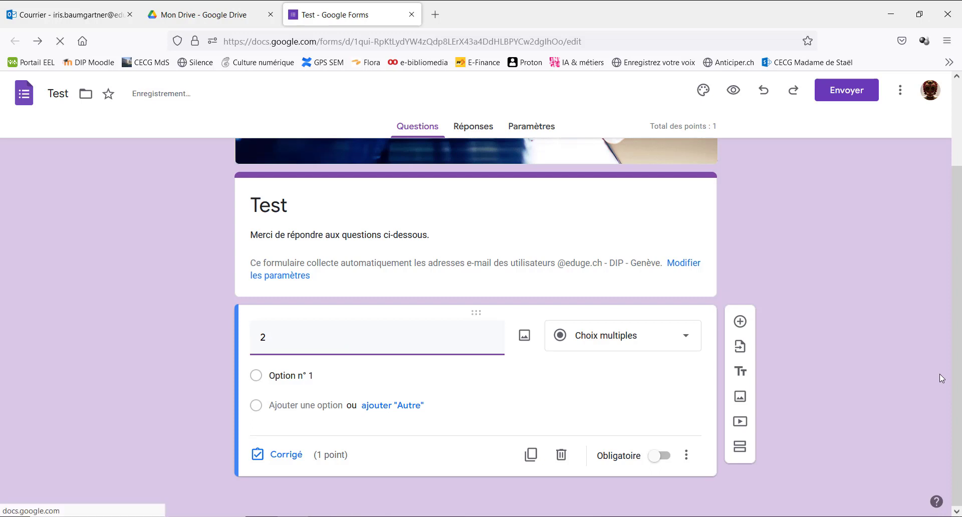
pyautogui.write(' + 2 = ?')
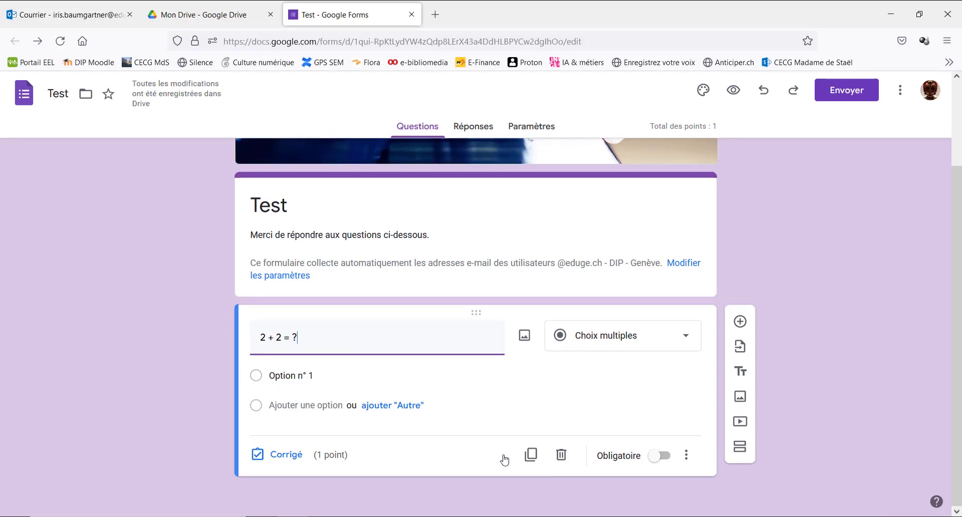
# - Give the multiple-choice question the answer options 1, 2, 3 and 4
pyautogui.click(291, 376)
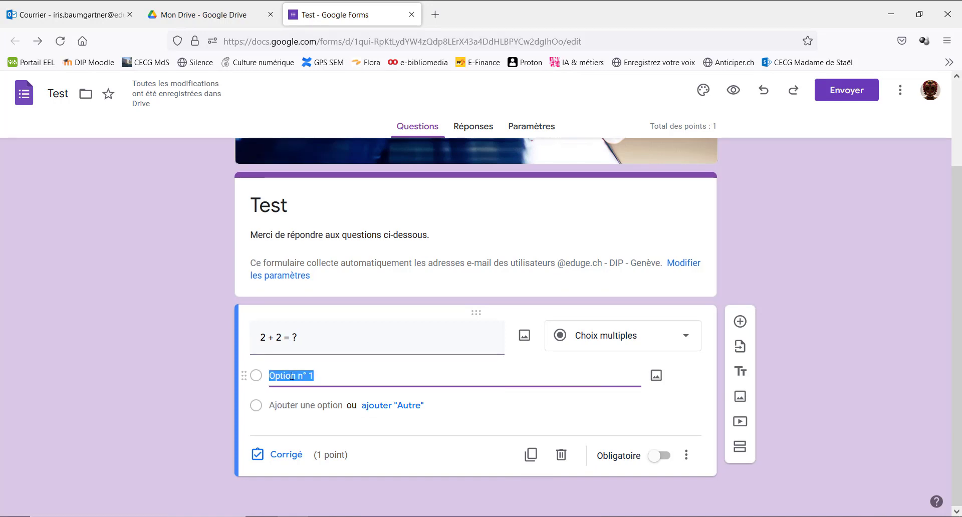
pyautogui.write('1')
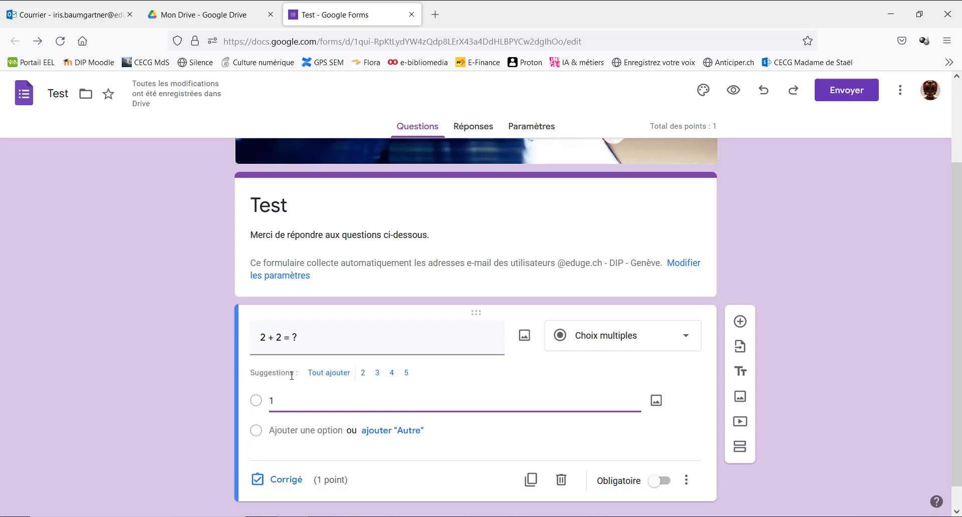
pyautogui.click(283, 431)
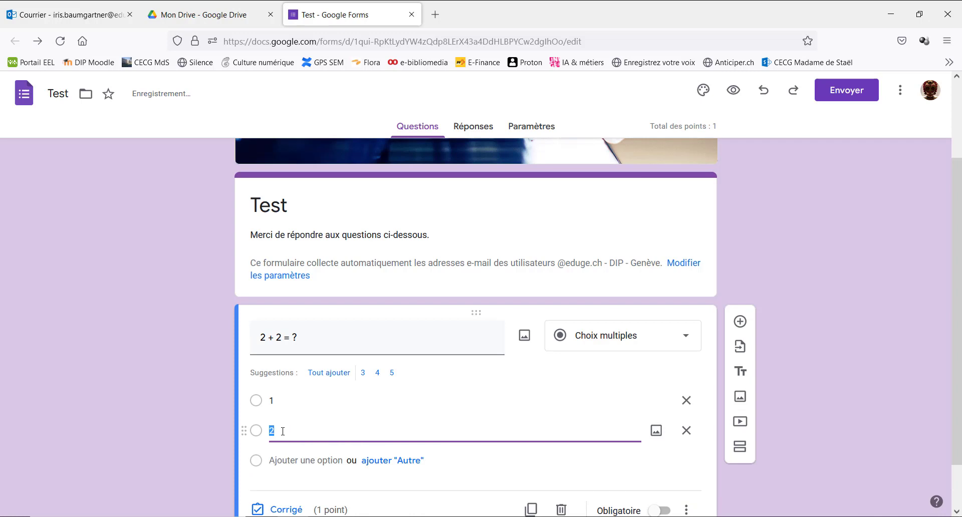
pyautogui.click(276, 461)
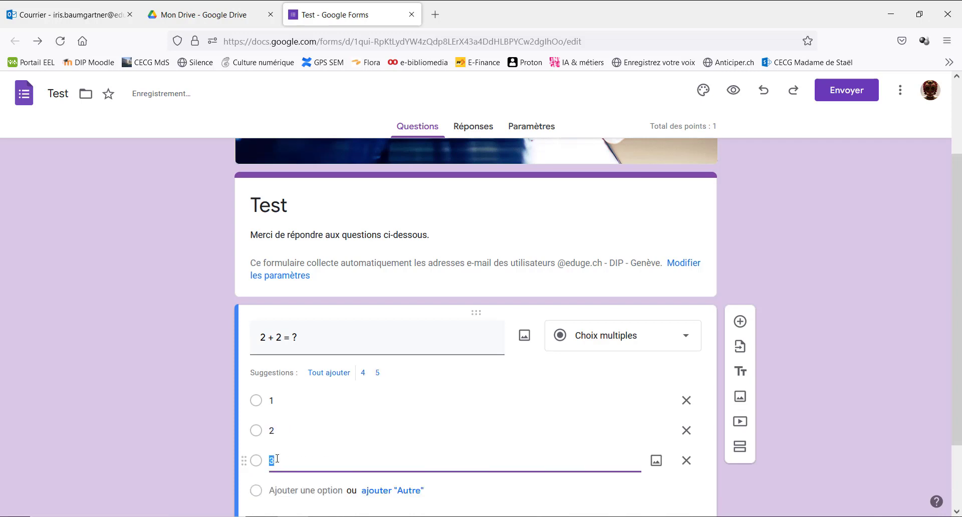
pyautogui.click(278, 489)
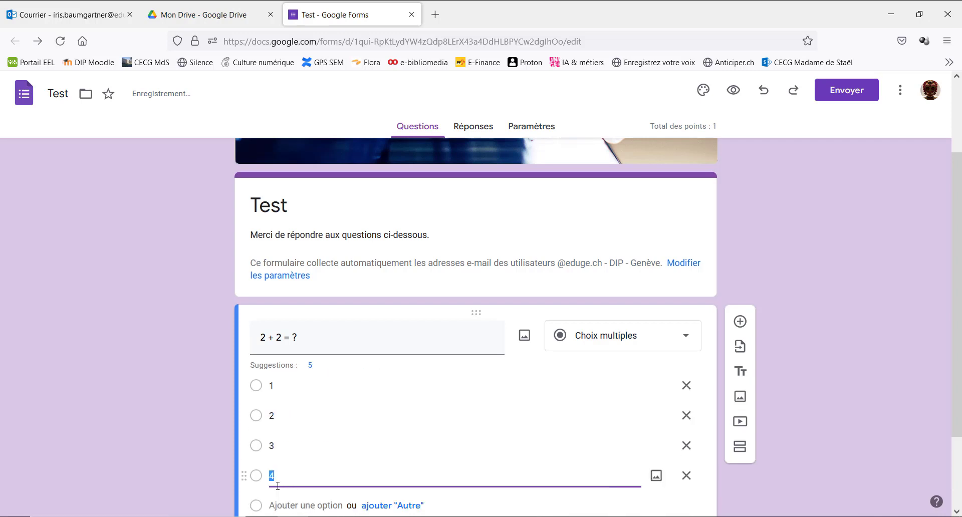
# - Check the available sources for adding an image to the "2 + 2 = ?" question, without inserting one
pyautogui.scroll(-2, 473, 432)
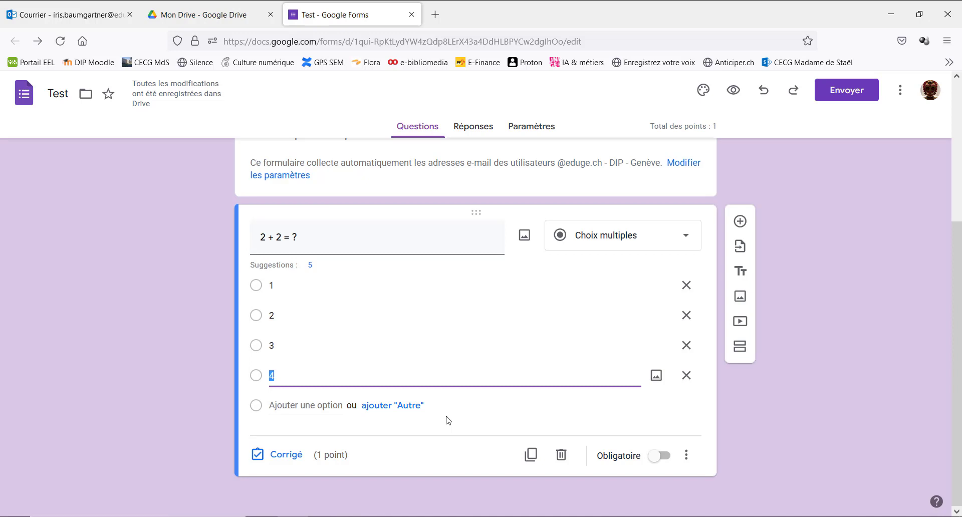
pyautogui.click(527, 247)
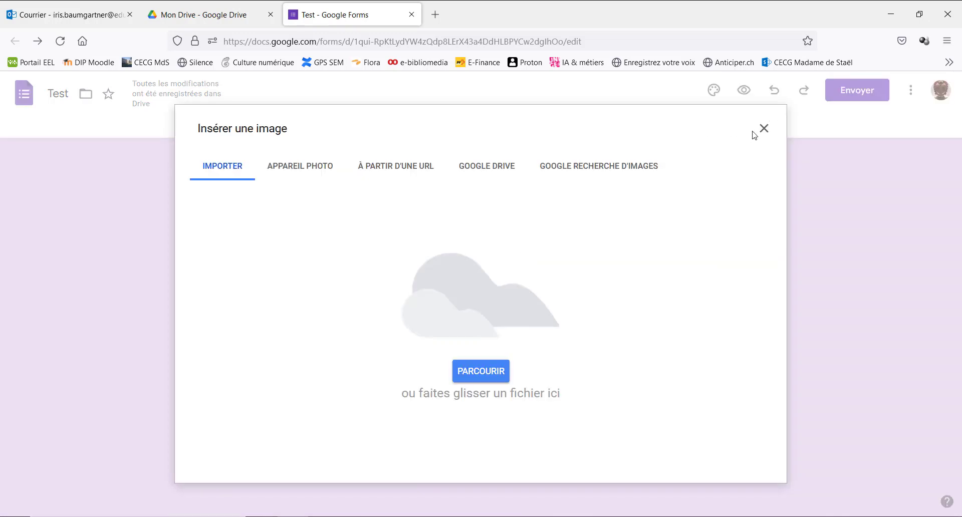
pyautogui.click(766, 129)
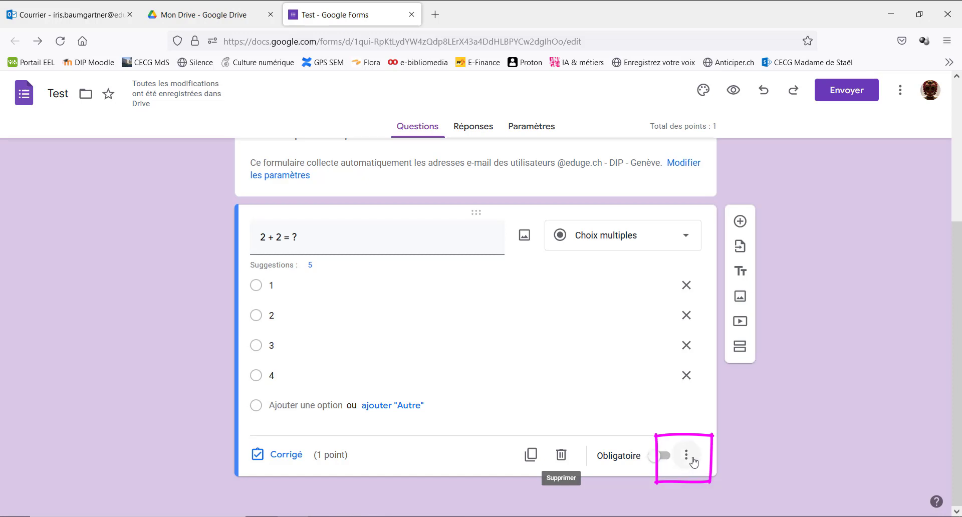
# - Show a description field on the "2 + 2 = ?" question, hide it again and review the question's additional options
pyautogui.click(687, 456)
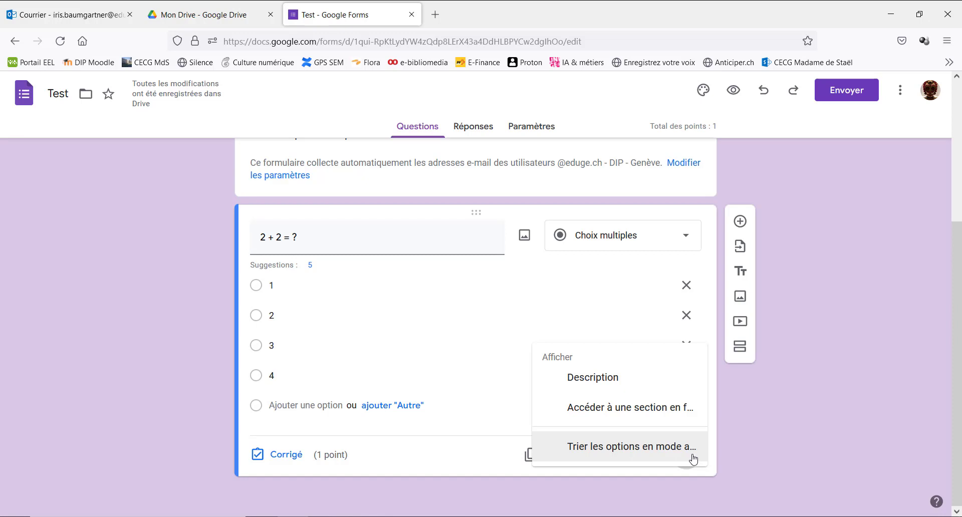
pyautogui.click(649, 386)
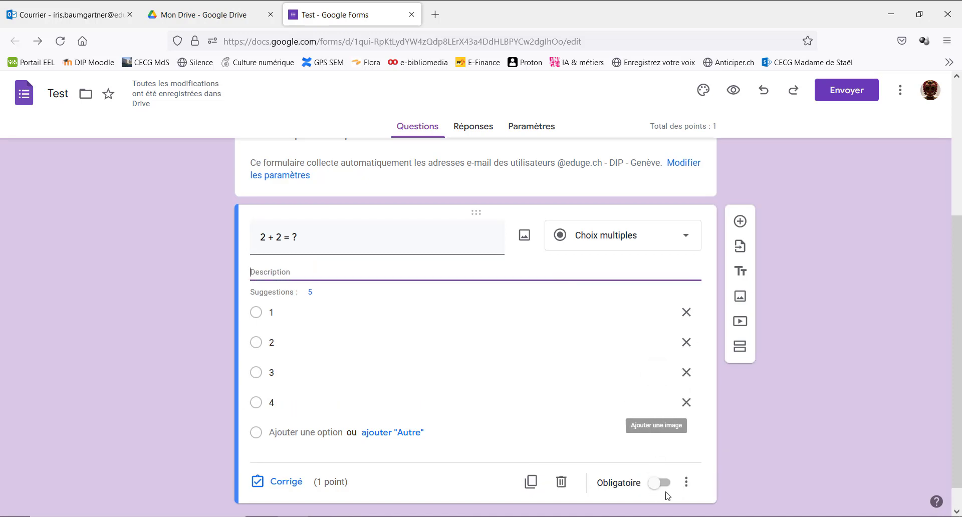
pyautogui.click(687, 483)
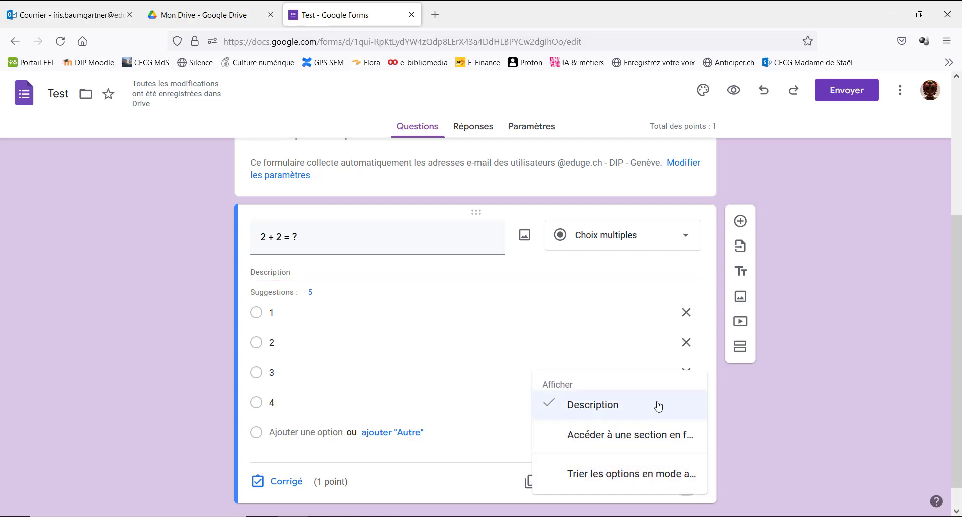
pyautogui.click(658, 406)
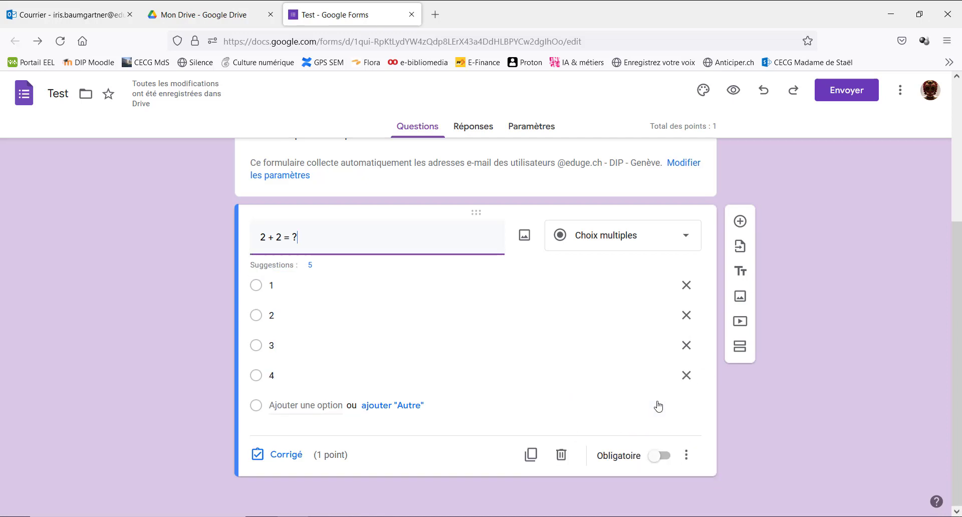
pyautogui.click(685, 458)
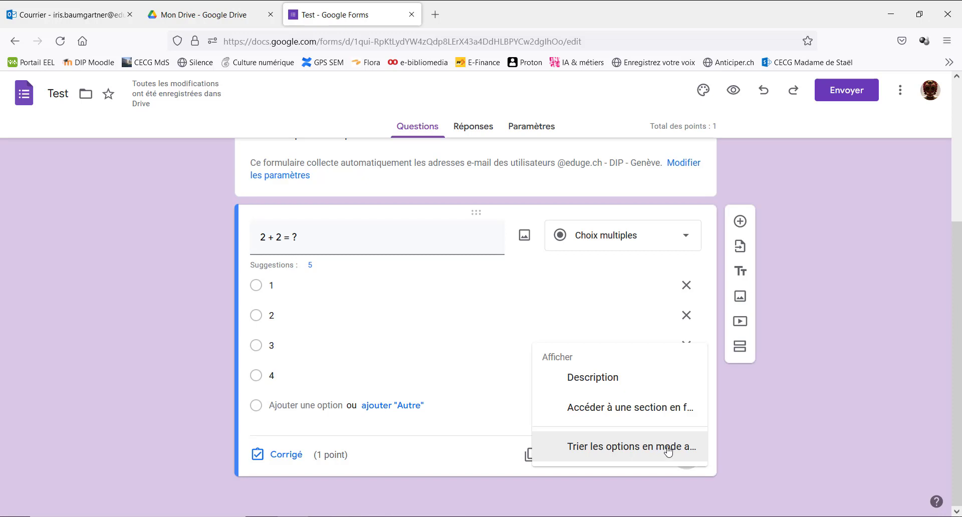
pyautogui.click(742, 444)
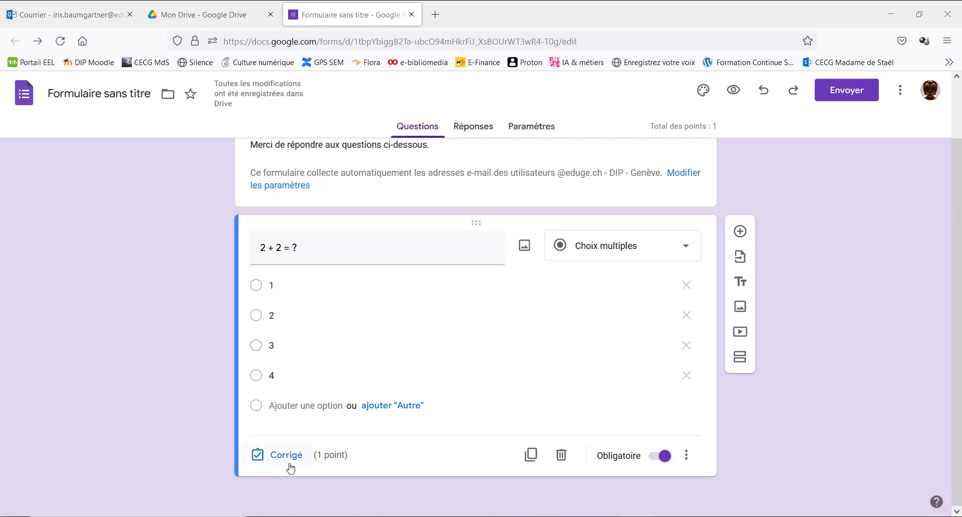
# - In the question's answer key, mark option 4 as the correct answer and set the score to 1 point
pyautogui.click(286, 456)
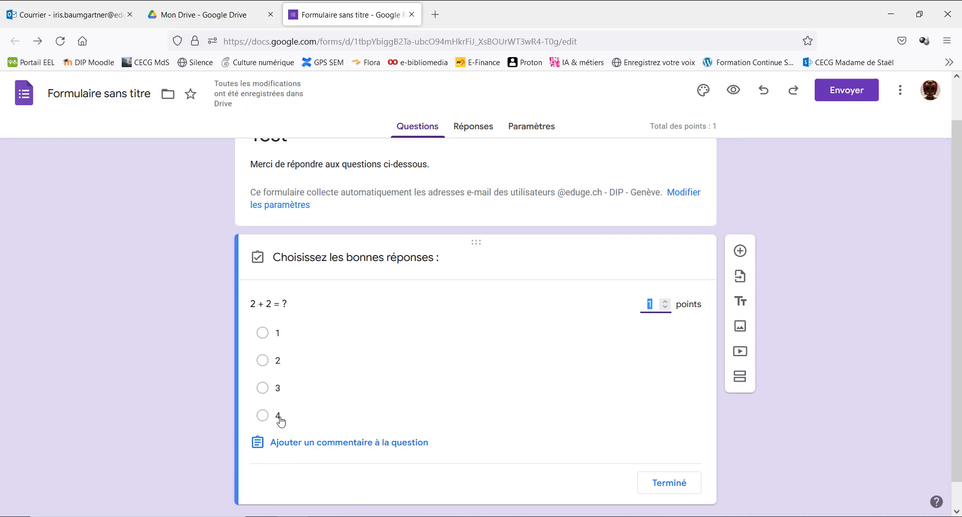
pyautogui.click(280, 420)
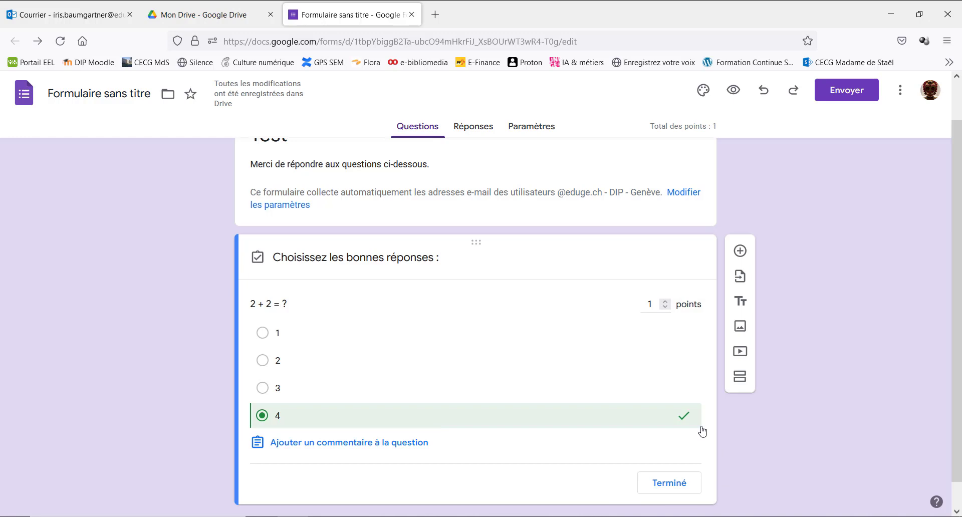
pyautogui.click(666, 304)
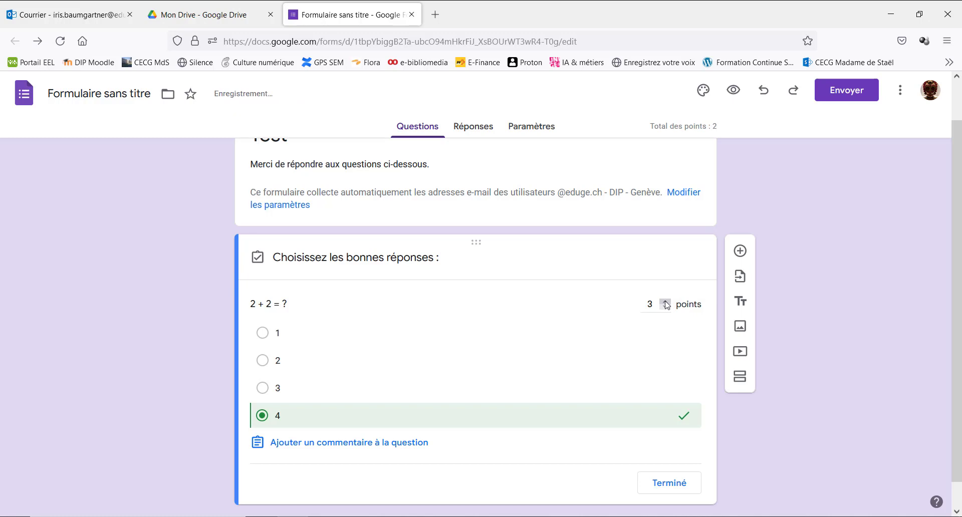
pyautogui.click(666, 306)
pyautogui.click(666, 307)
# - Add answer feedback to the question: "Refais le calcul!" for wrong answers and "Bravo!" for correct answers
pyautogui.click(284, 446)
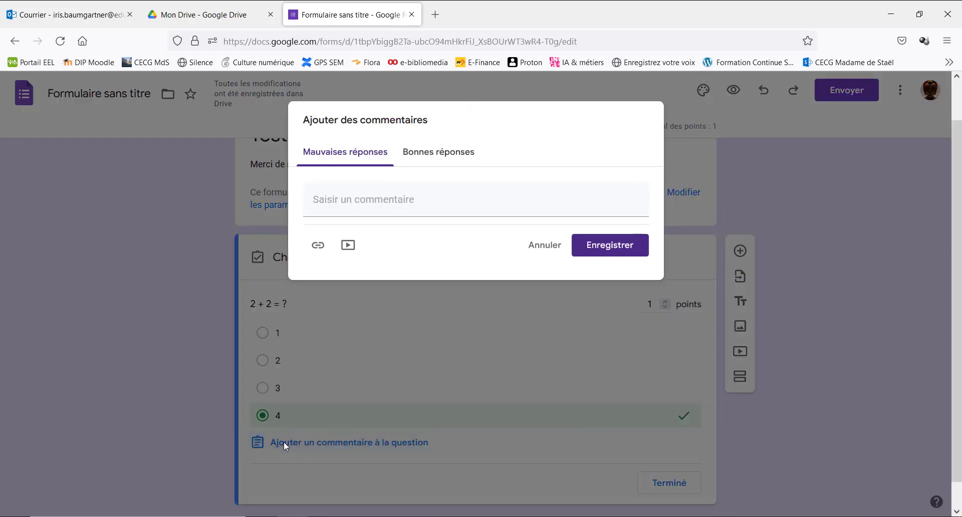
pyautogui.click(351, 200)
pyautogui.write('Refais le calcul!')
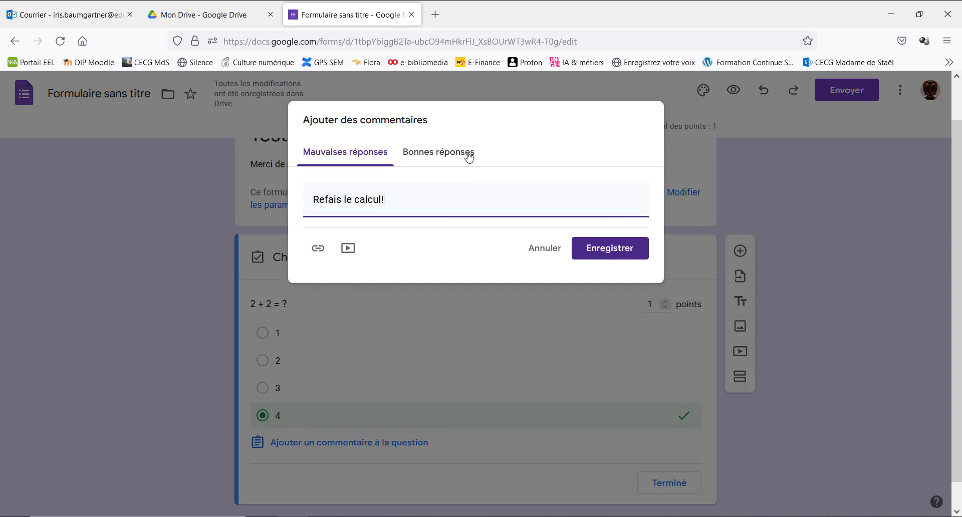
pyautogui.click(469, 157)
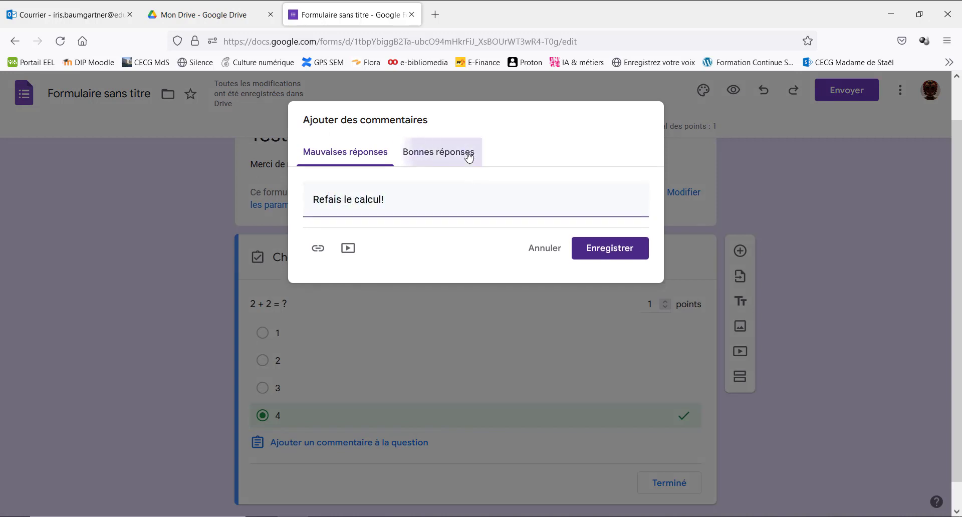
pyautogui.click(421, 204)
pyautogui.write('Bravo!')
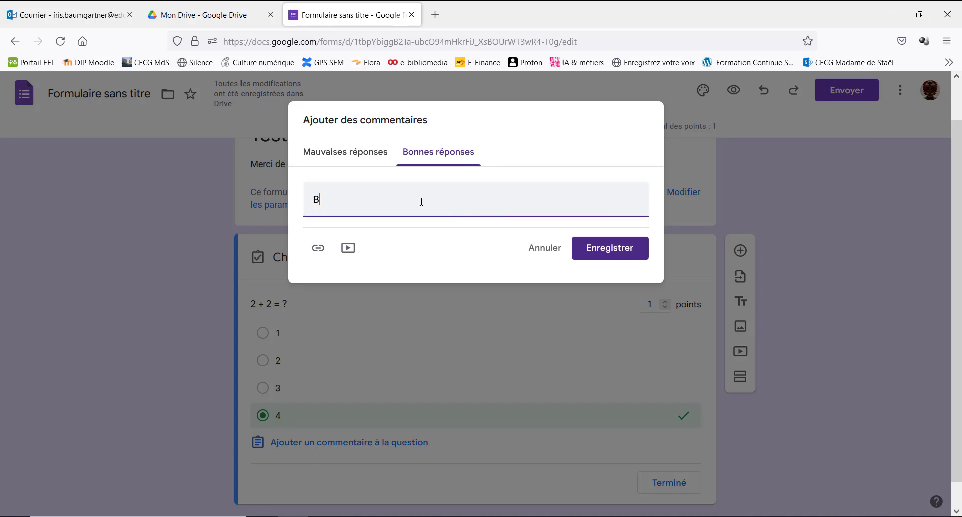
pyautogui.click(466, 259)
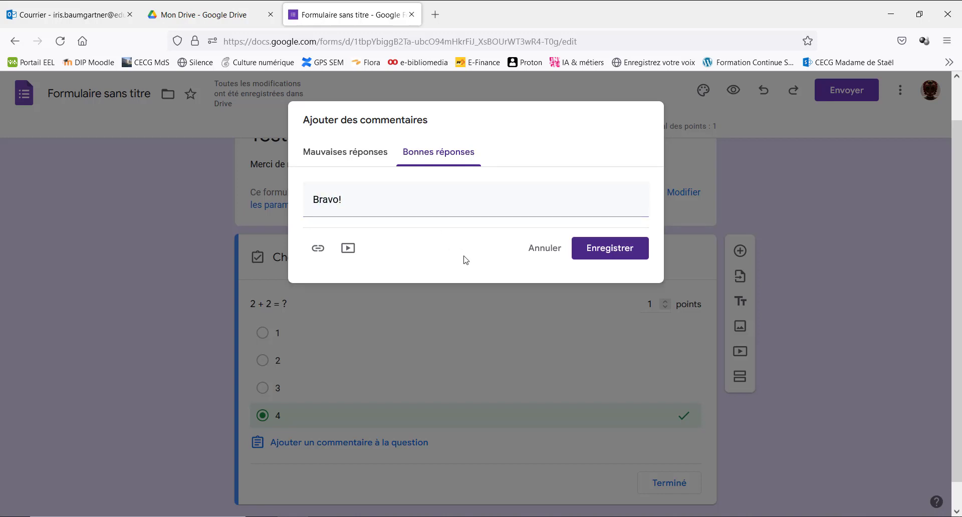
# - Examine the link and video options for the correct-answer feedback, searching YouTube for "calcul" and viewing the URL entry, without selecting a video
pyautogui.click(318, 249)
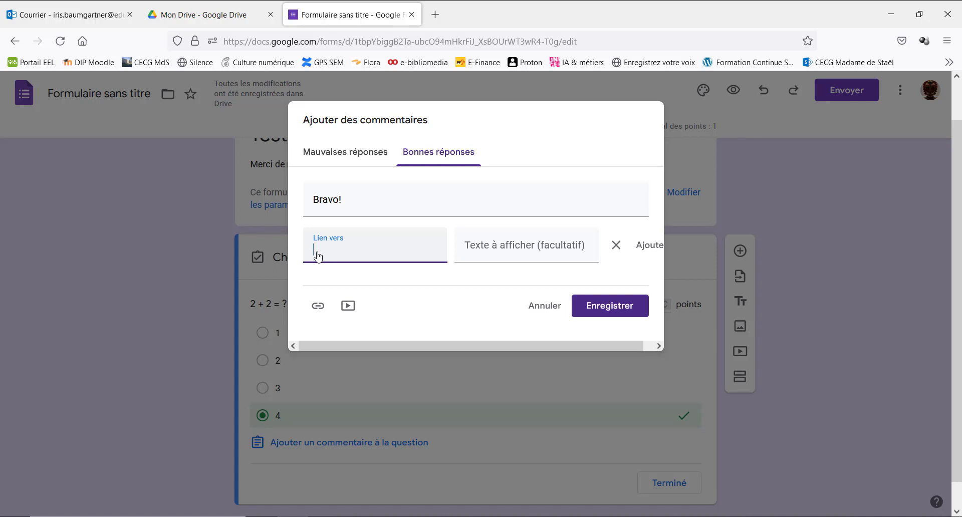
pyautogui.click(347, 306)
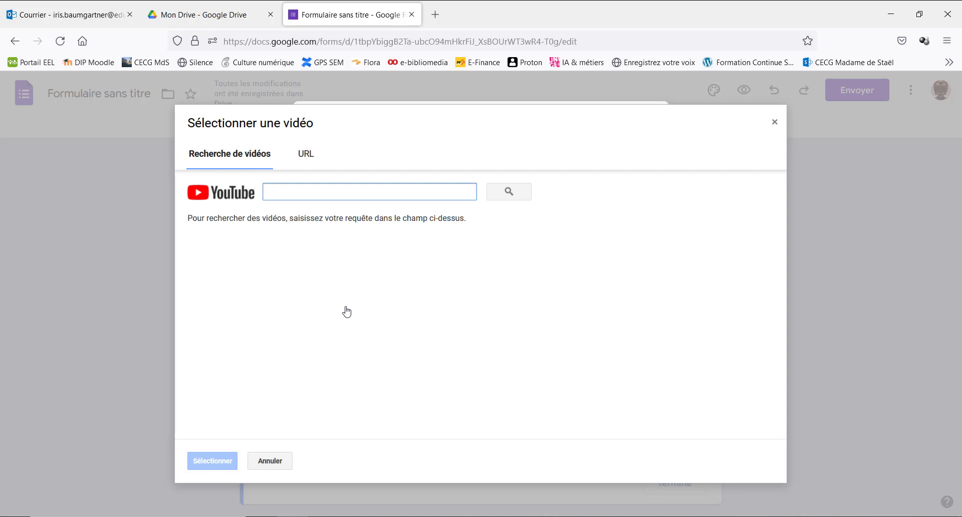
pyautogui.write('calcul')
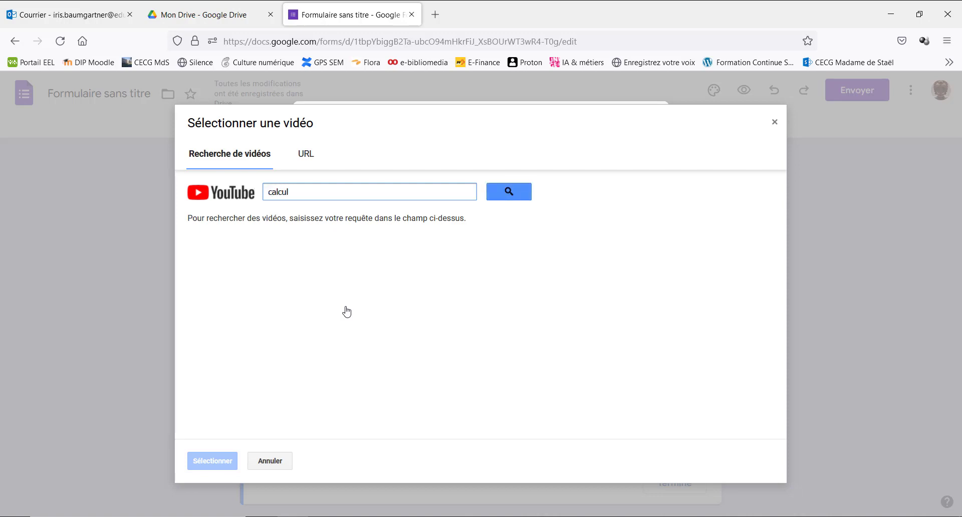
pyautogui.click(516, 191)
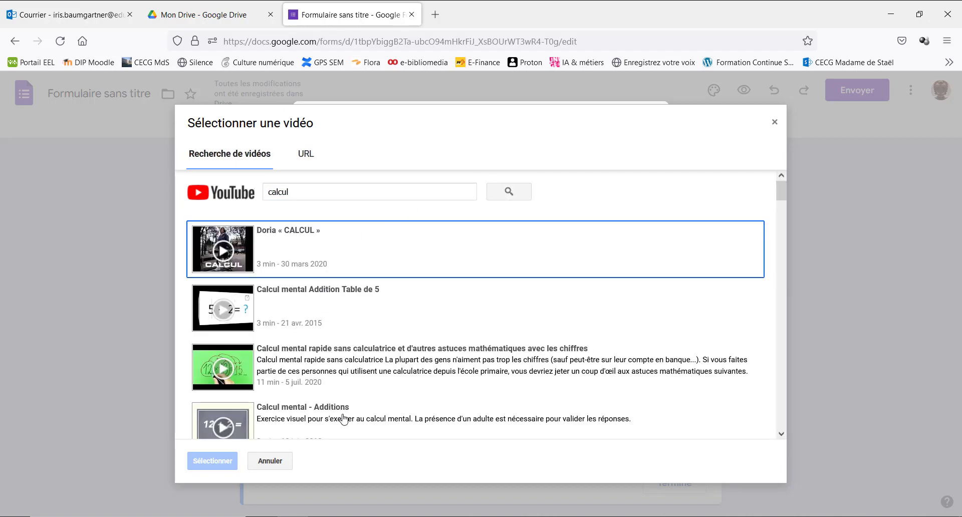
pyautogui.click(305, 160)
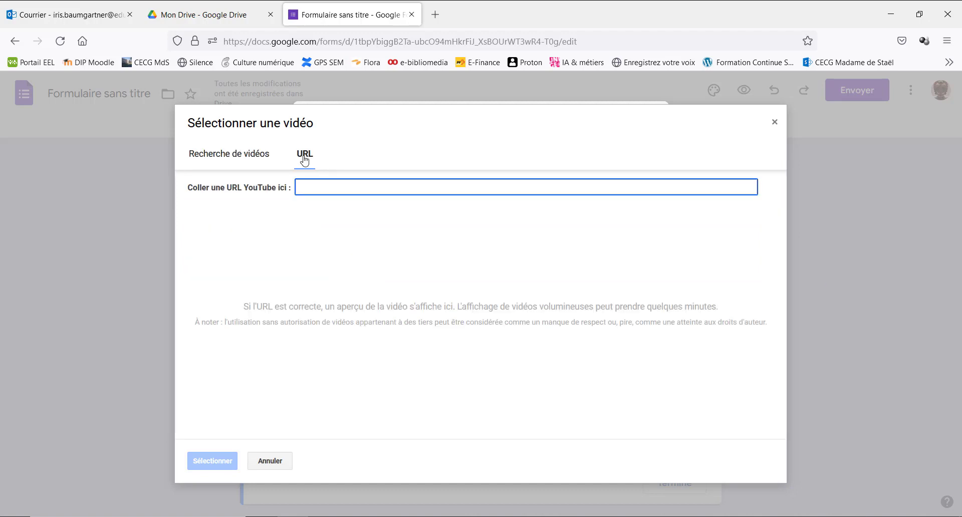
pyautogui.click(776, 123)
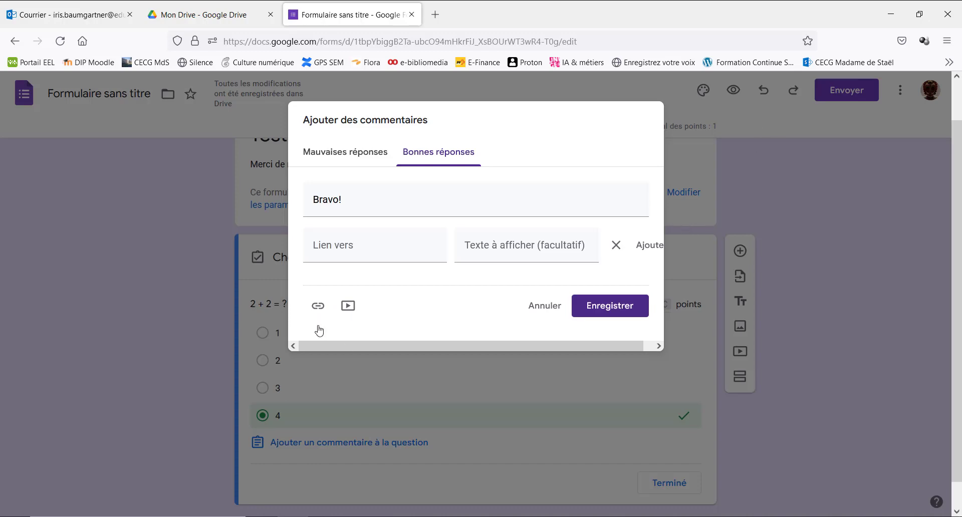
# - Save the question's feedback comments and finish editing its answer key
pyautogui.click(591, 311)
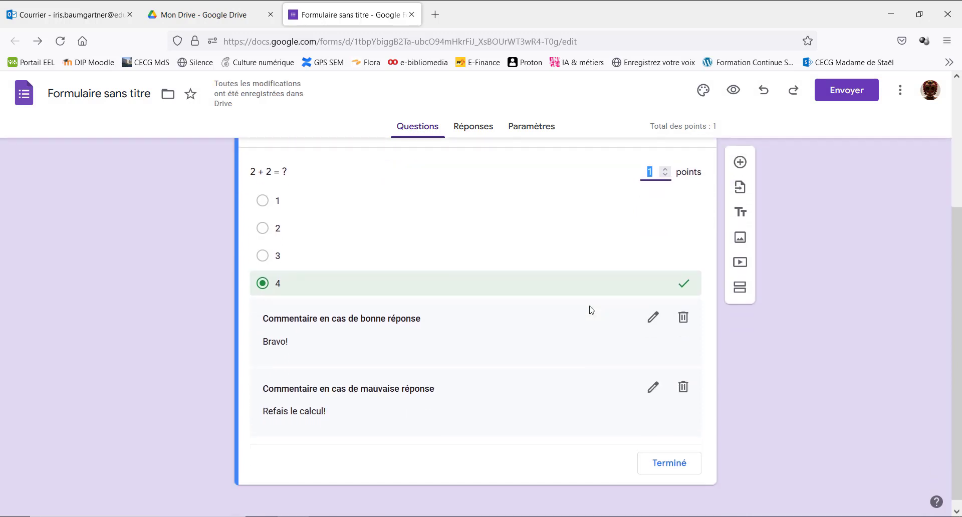
pyautogui.click(669, 464)
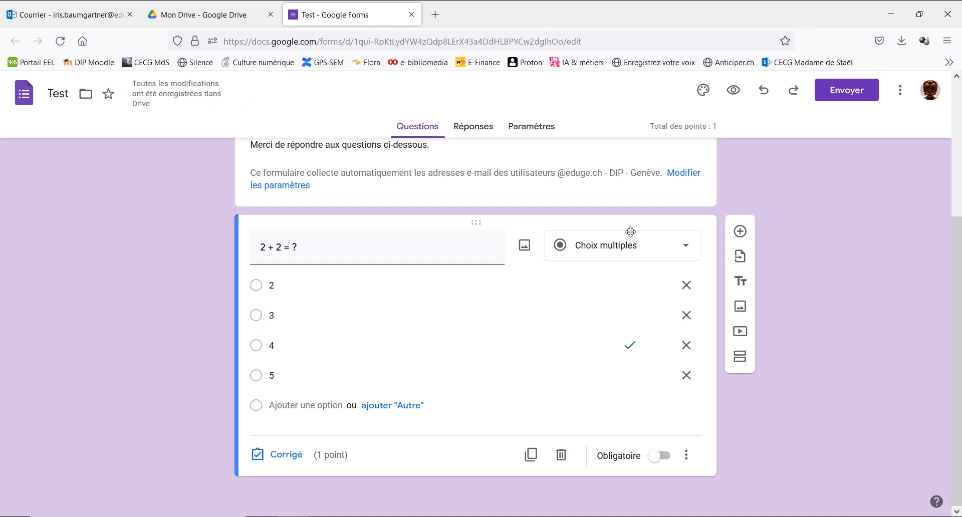
# - Change the "2 + 2 = ?" question to Réponse courte and try the answer "fhgghjg" in the form preview without submitting it
pyautogui.click(664, 246)
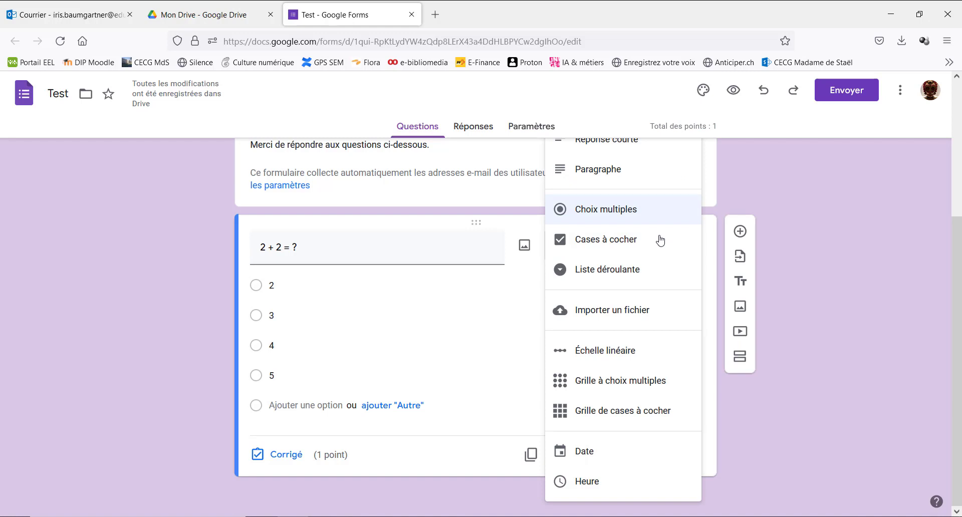
pyautogui.click(635, 153)
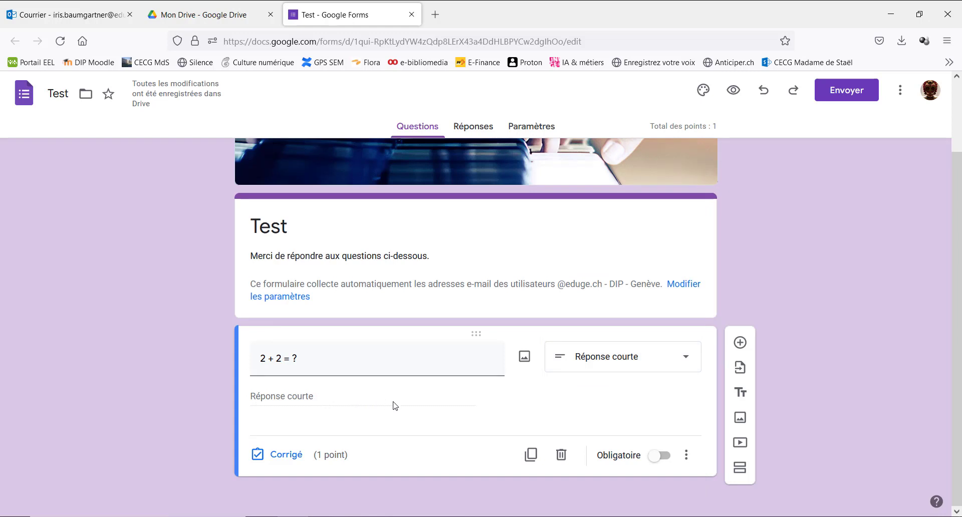
pyautogui.click(733, 91)
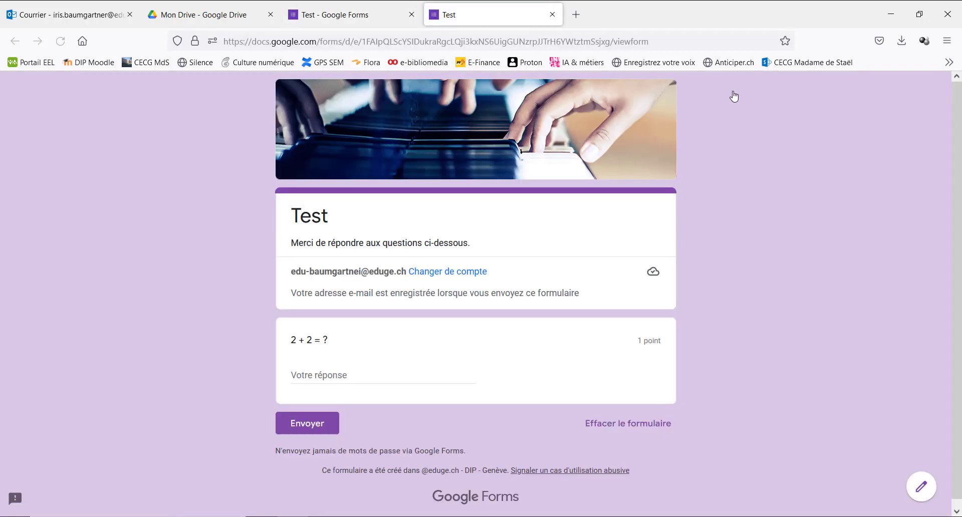
pyautogui.click(311, 370)
pyautogui.write('fhgghjg')
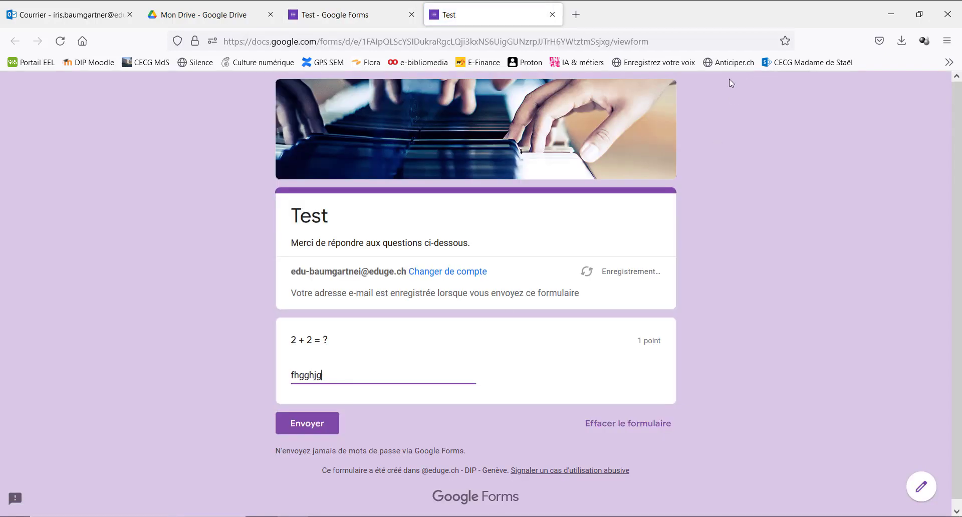
pyautogui.click(552, 15)
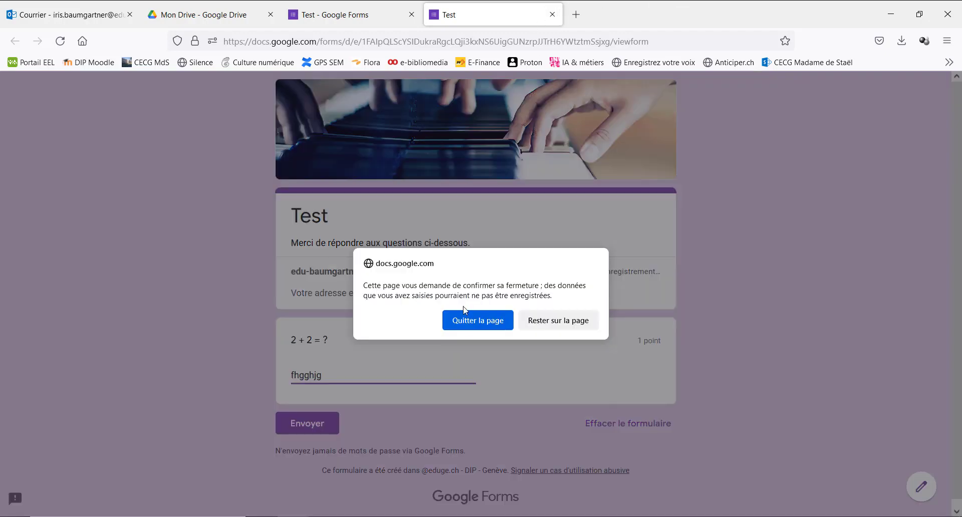
pyautogui.click(468, 322)
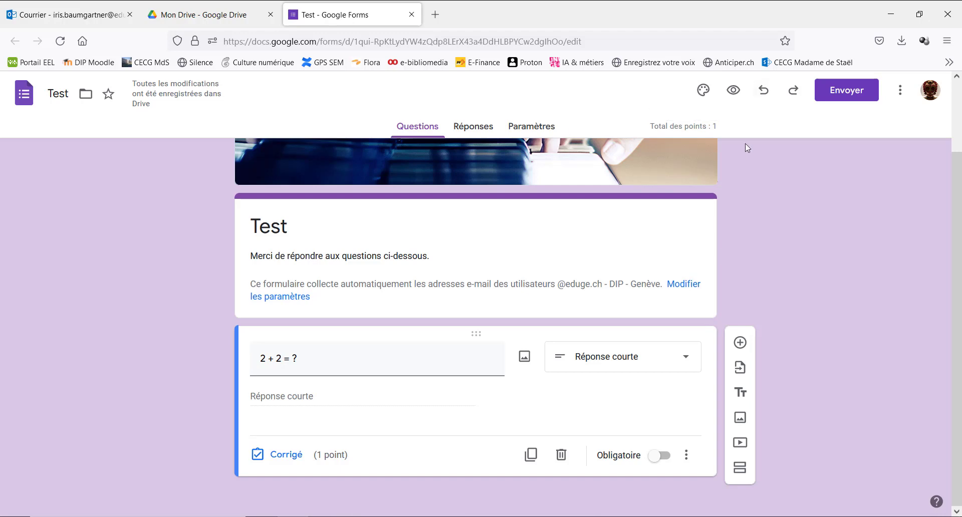
# - Change the question type to Paragraphe, preview the form and clear the answer text in the long-answer field
pyautogui.click(606, 370)
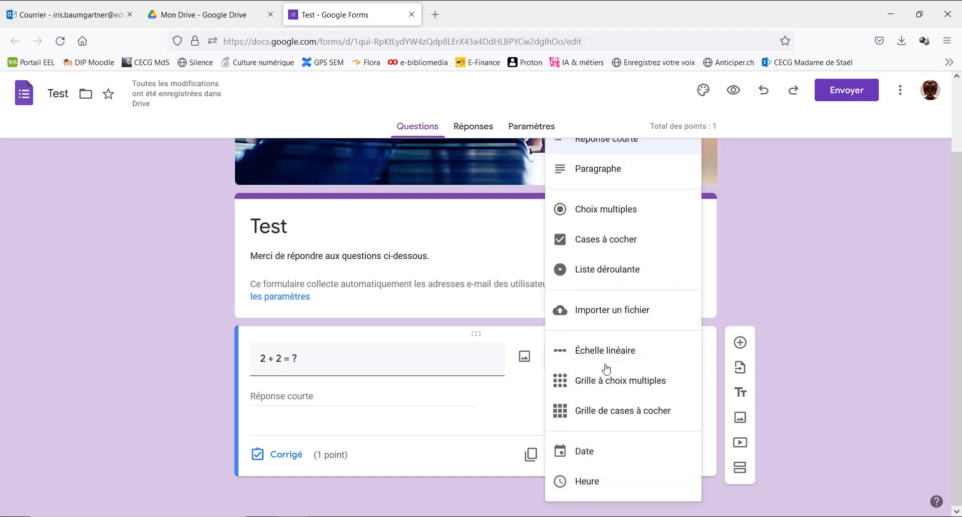
pyautogui.click(634, 174)
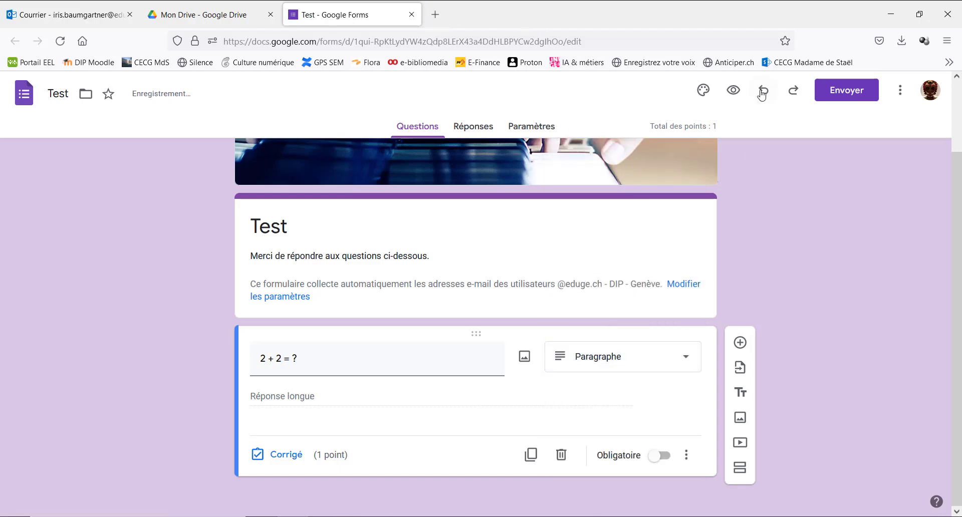
pyautogui.click(736, 92)
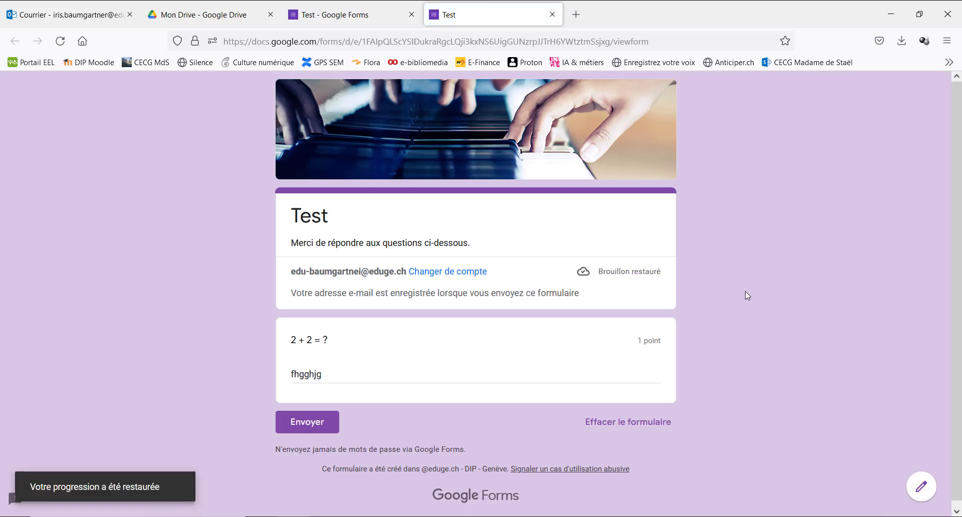
pyautogui.moveTo(329, 393); pyautogui.dragTo(278, 387)
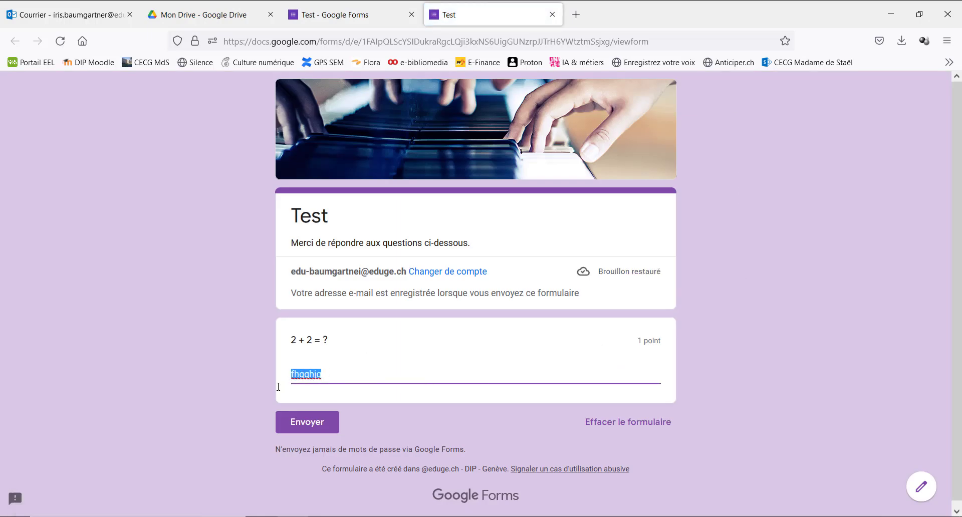
pyautogui.press('BackSpace')
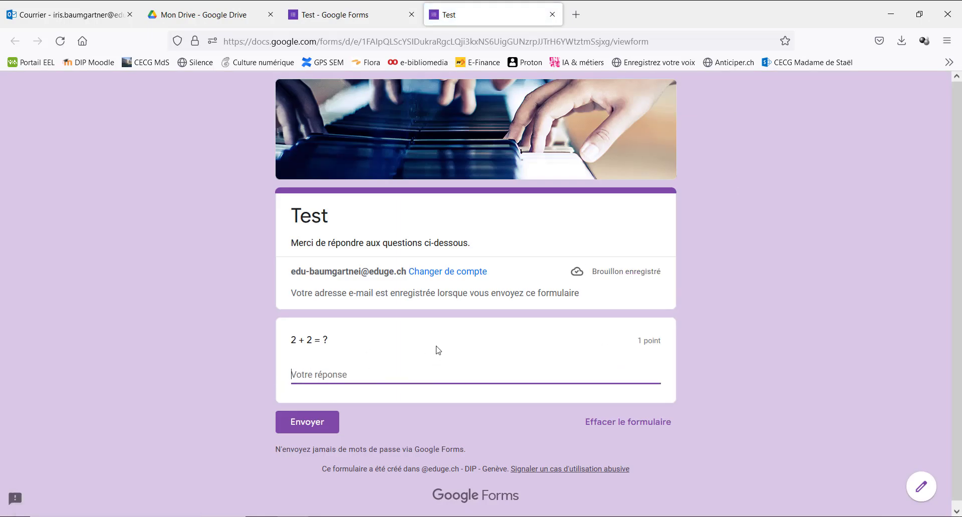
# - Change the question in the form editor to Choix multiples with option 1 and all suggested options 2, 3, 4 and 5
pyautogui.click(368, 15)
pyautogui.click(646, 355)
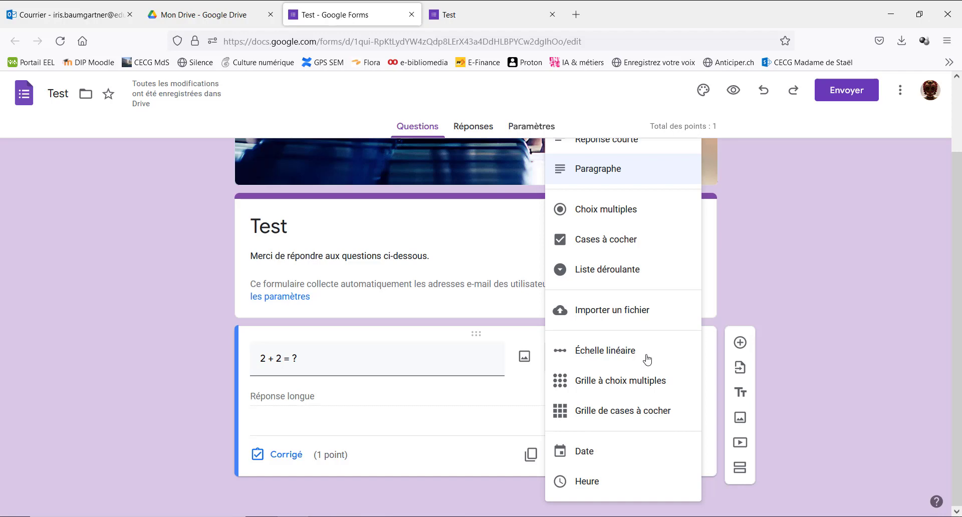
pyautogui.click(637, 220)
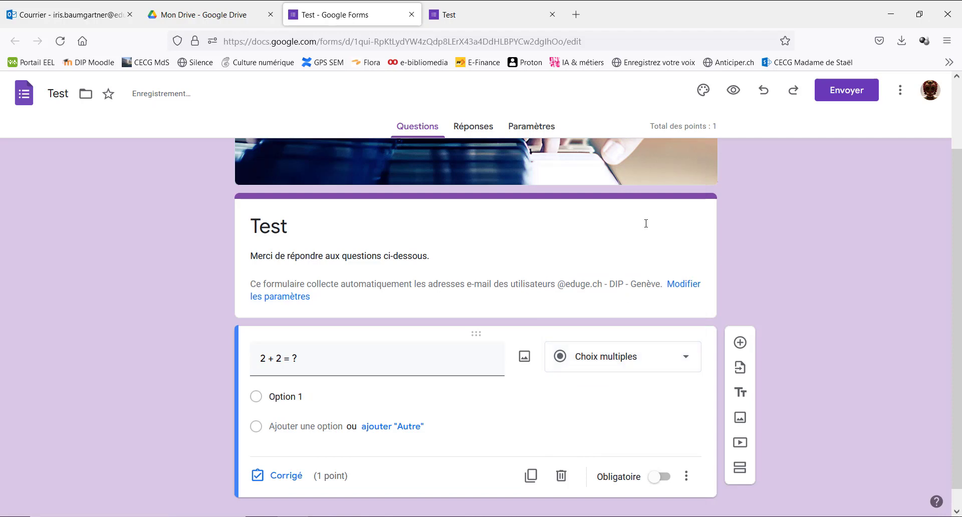
pyautogui.click(282, 394)
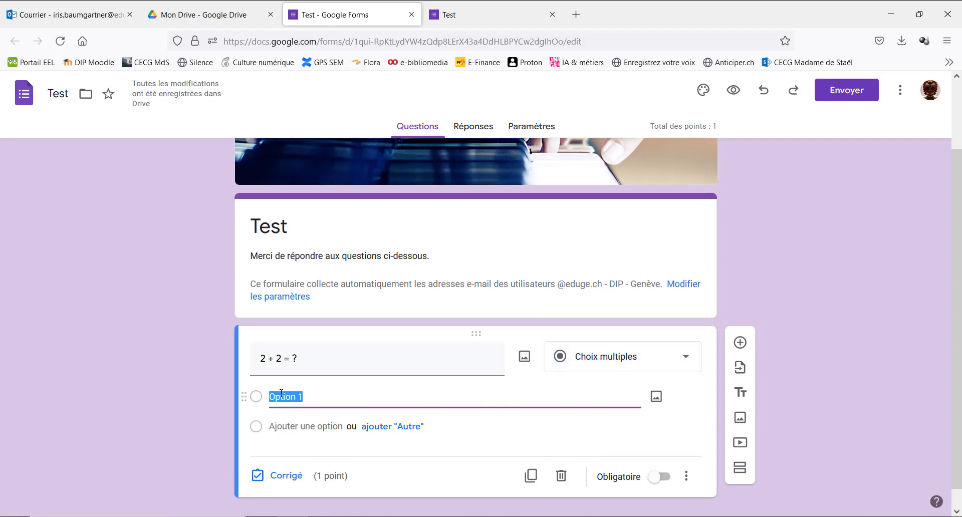
pyautogui.write('1')
pyautogui.click(272, 448)
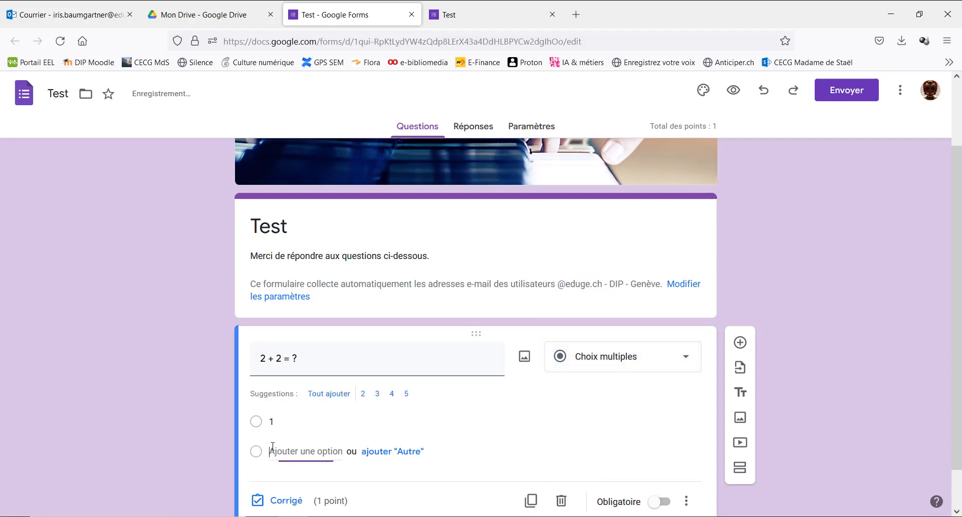
pyautogui.click(329, 393)
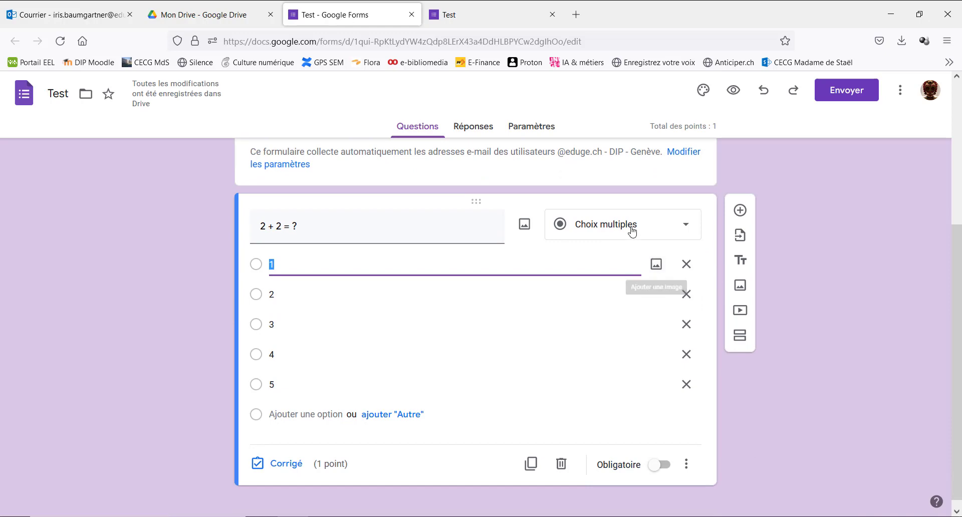
# - Preview the multiple-choice question, choosing answer 2 and replacing it with answer 4
pyautogui.click(733, 90)
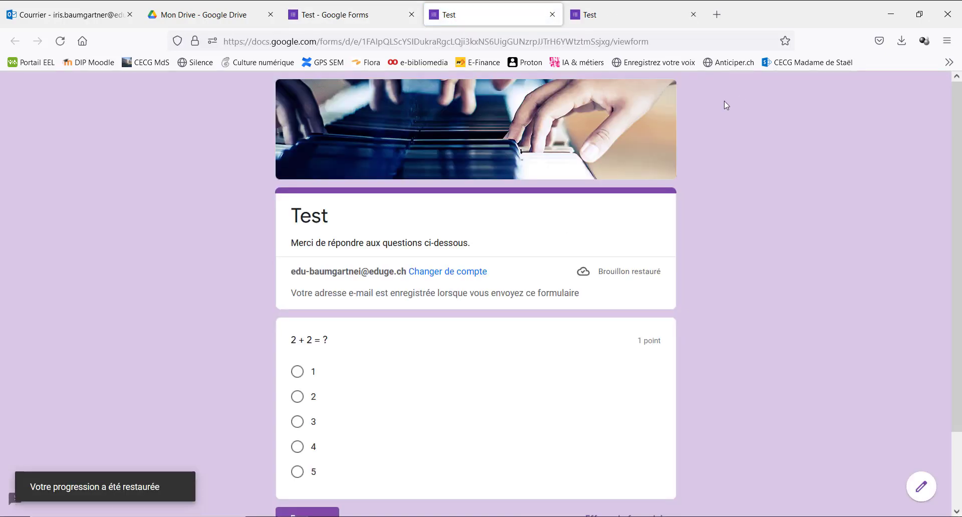
pyautogui.click(297, 397)
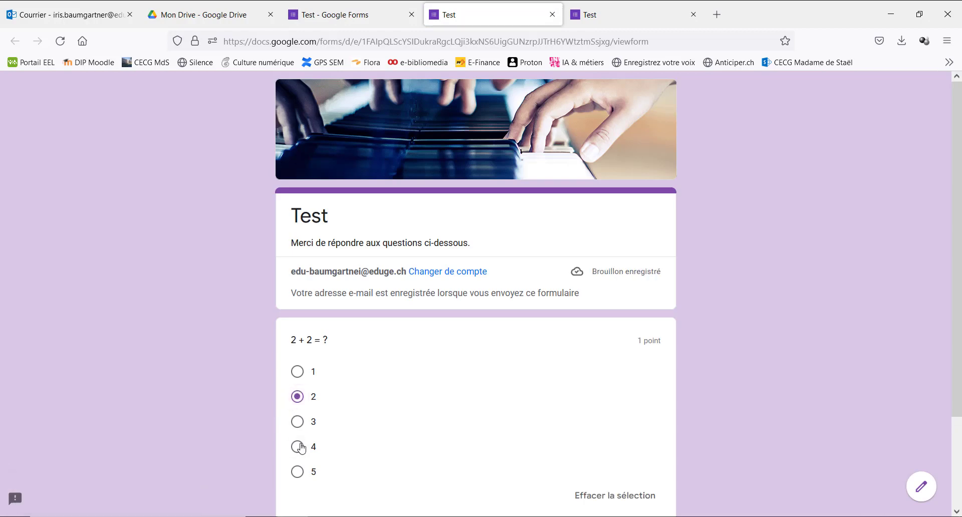
pyautogui.click(298, 446)
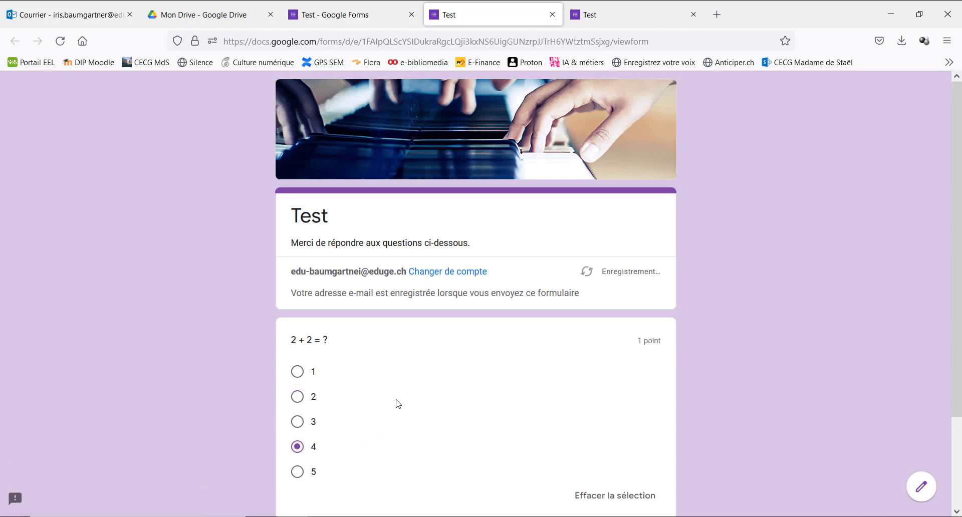
# - Change the question in the form editor to Cases à cocher and preview it with answers 2 and 4 ticked
pyautogui.click(375, 11)
pyautogui.click(659, 231)
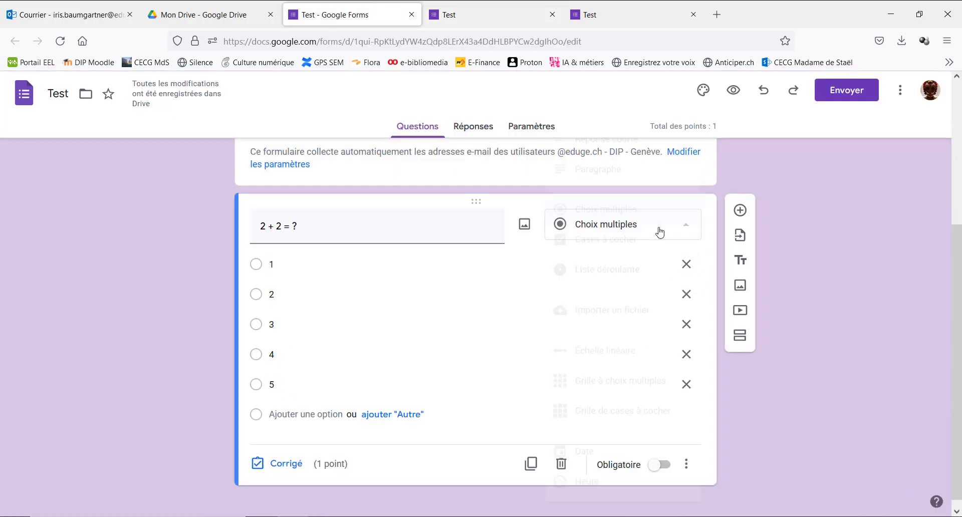
pyautogui.click(650, 242)
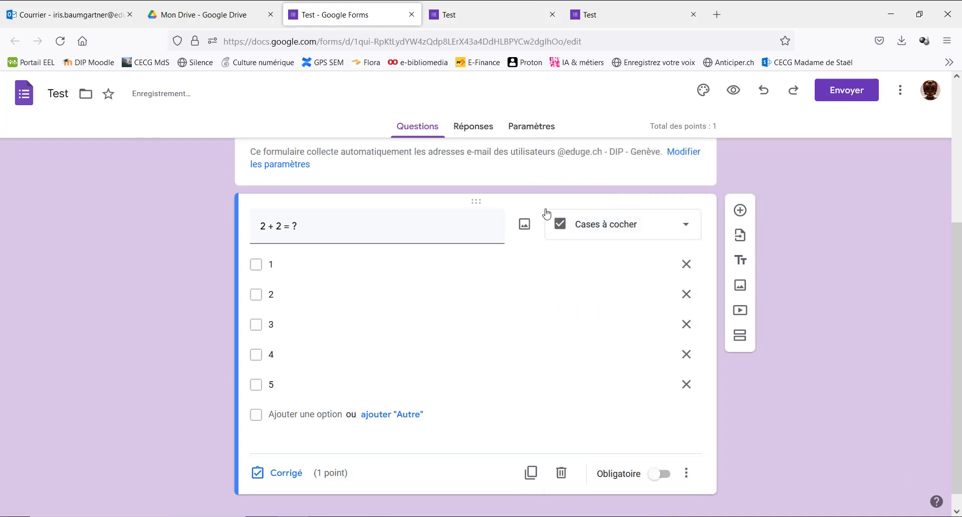
pyautogui.click(734, 91)
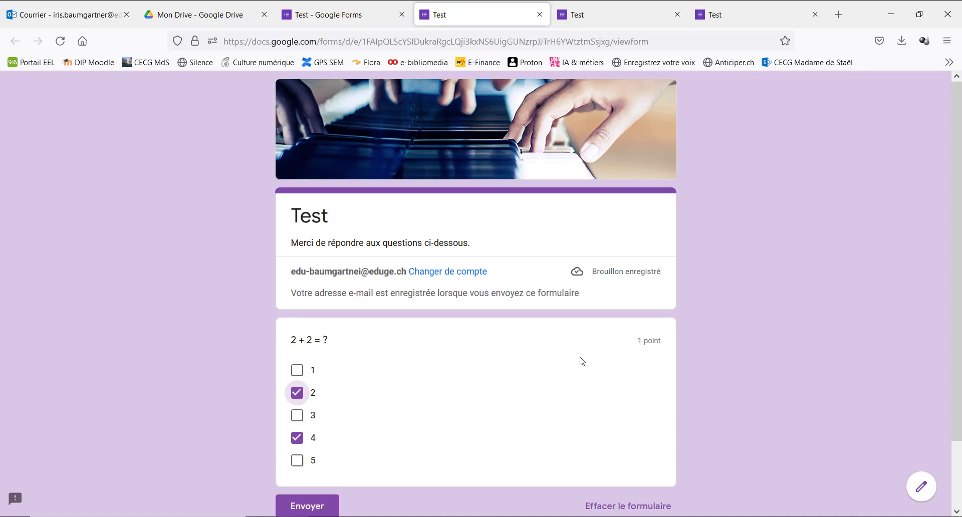
# - Change the question in the form editor to Liste déroulante and preview it, choosing answer 3 and replacing it with 5
pyautogui.click(384, 18)
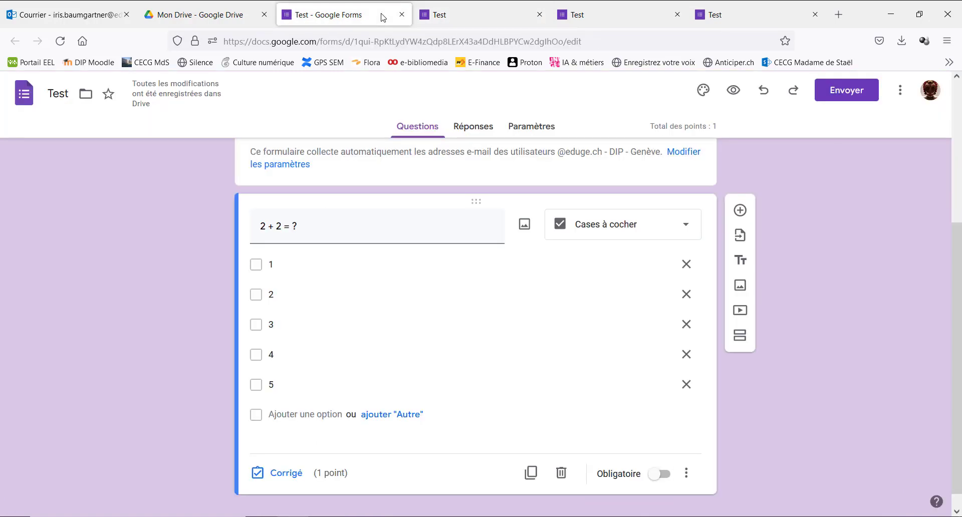
pyautogui.click(573, 237)
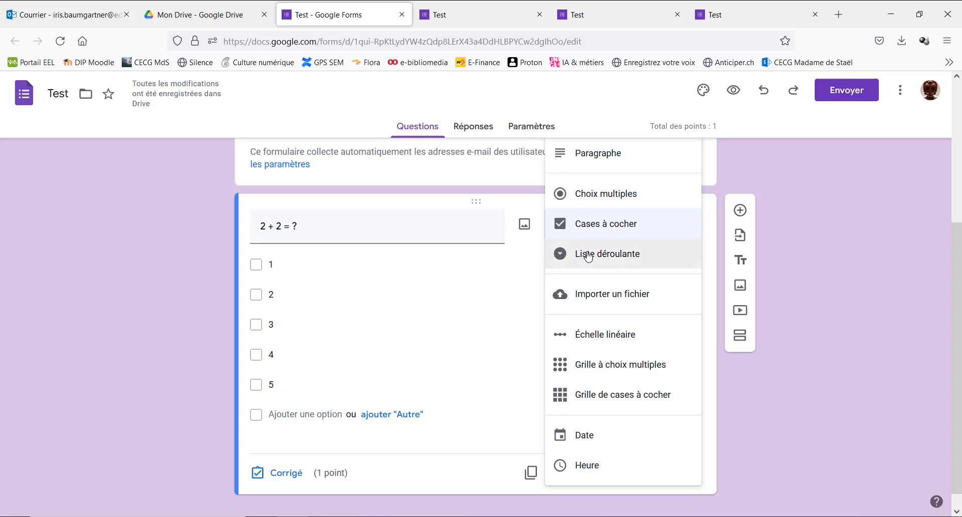
pyautogui.click(586, 251)
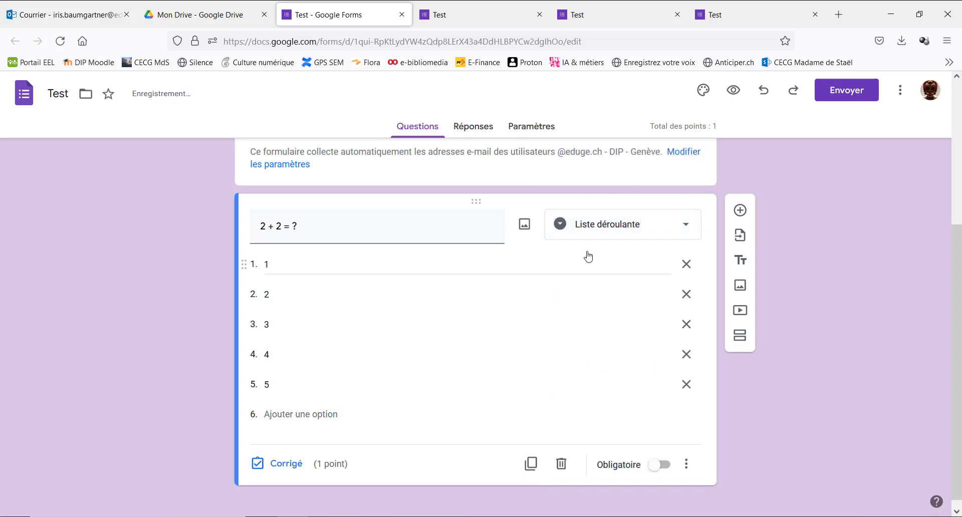
pyautogui.click(734, 91)
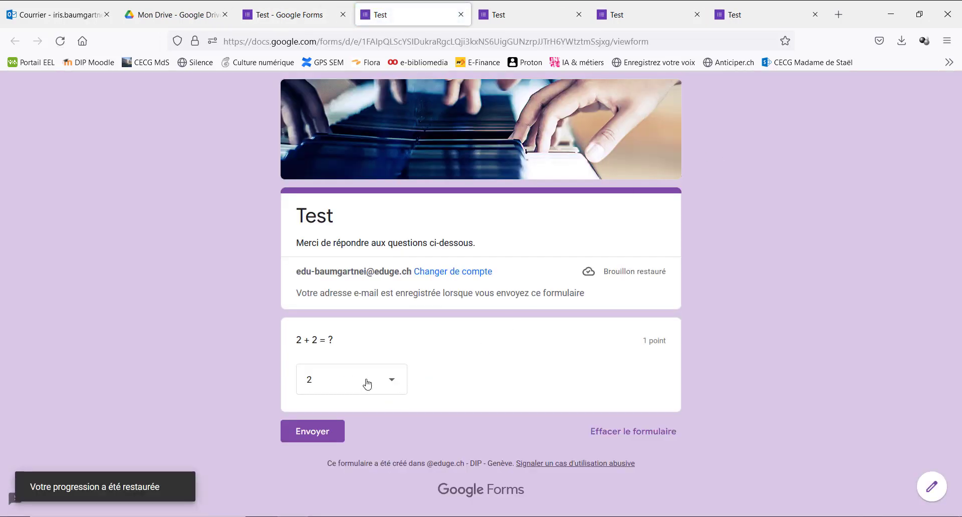
pyautogui.click(368, 385)
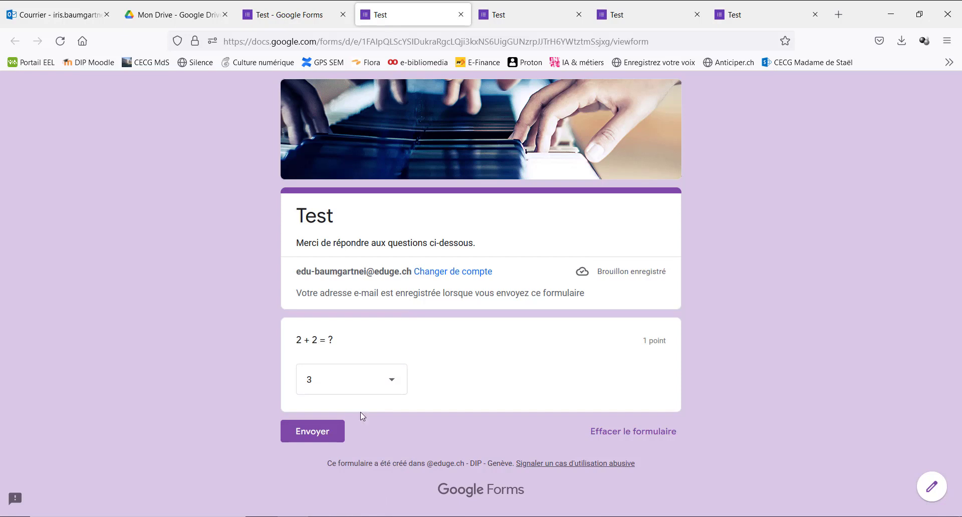
pyautogui.click(361, 391)
pyautogui.click(344, 434)
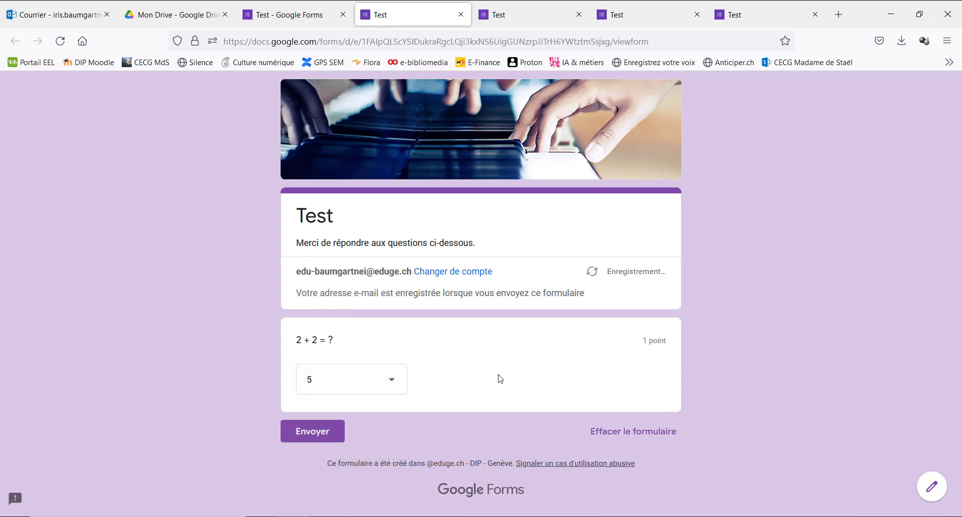
# - Close all open form previews and return to the form editor
pyautogui.click(462, 15)
pyautogui.click(462, 15)
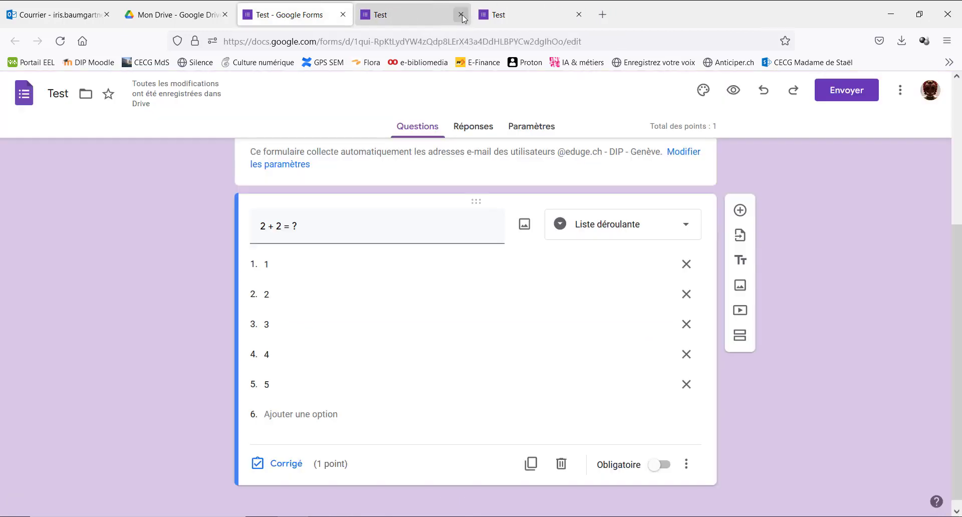
pyautogui.click(462, 14)
pyautogui.click(462, 14)
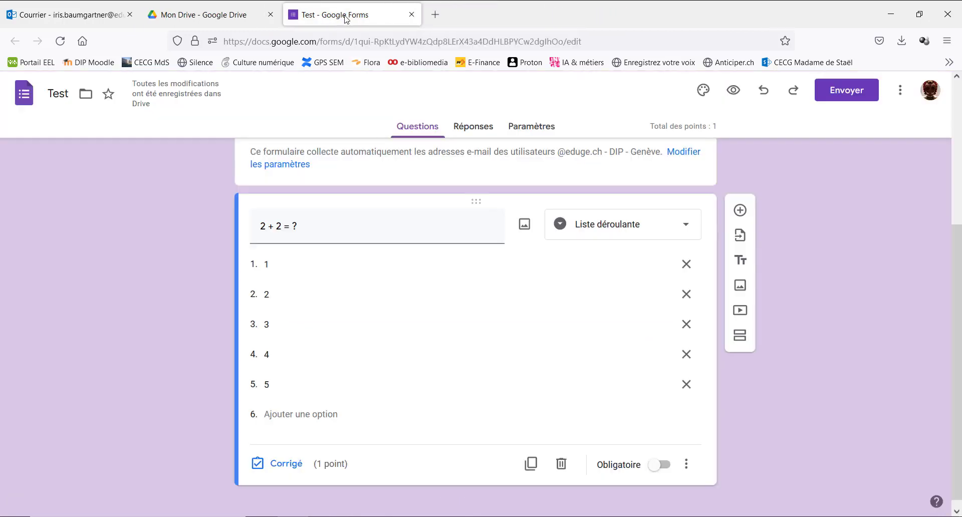
# - Change the question type to Importer un fichier and allow respondents to import files into Drive
pyautogui.click(608, 225)
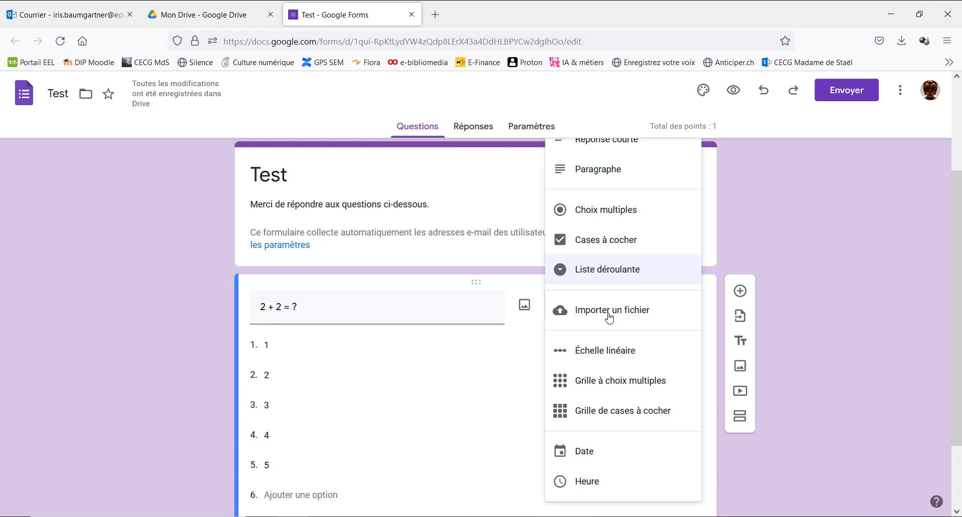
pyautogui.click(609, 316)
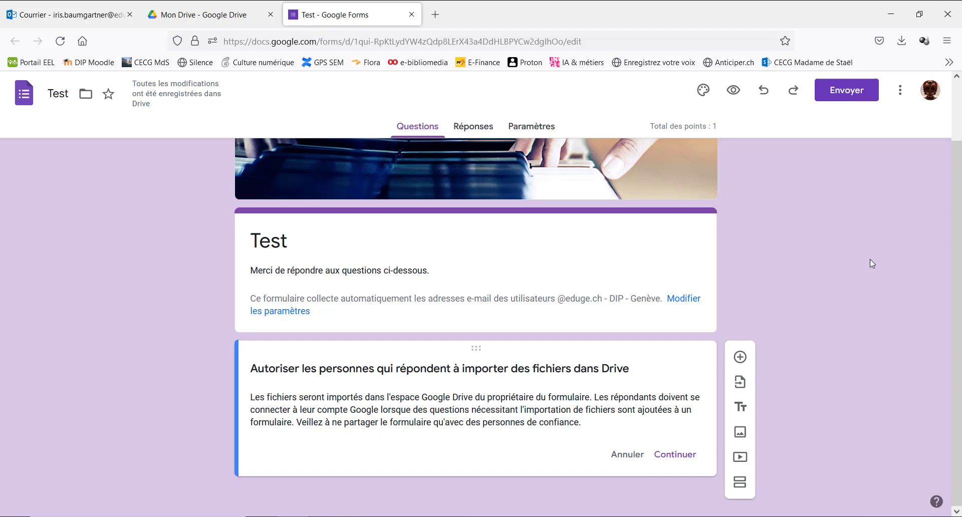
pyautogui.click(675, 454)
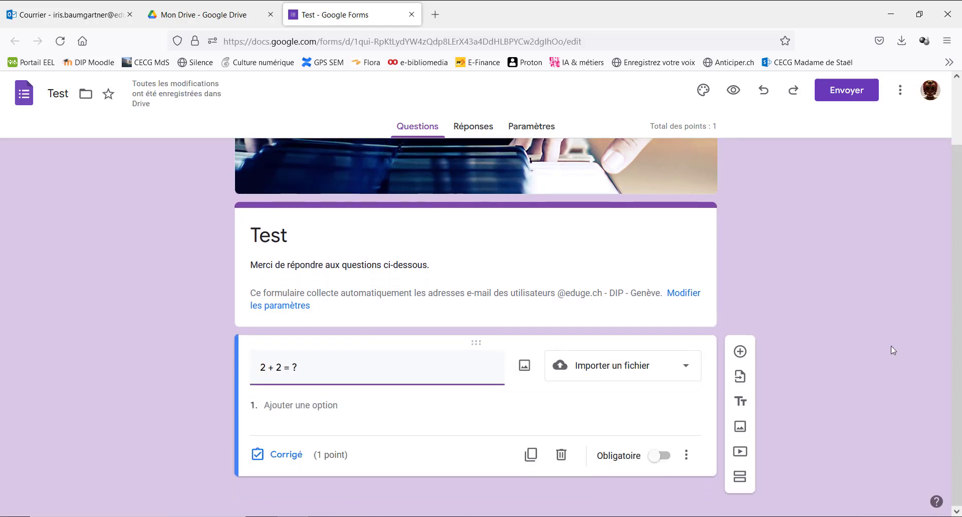
# - Preview the file upload question, open and dismiss its file insertion dialog, and close the preview
pyautogui.click(734, 91)
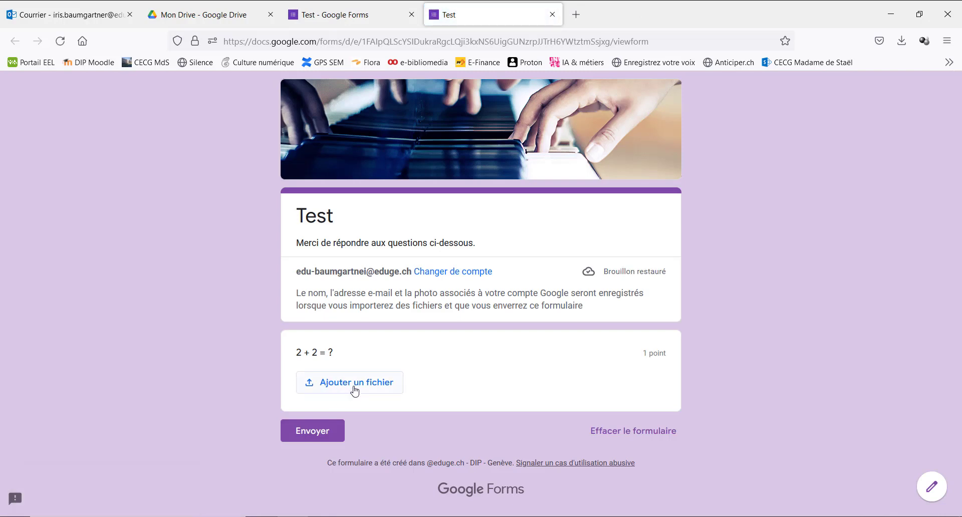
pyautogui.click(355, 390)
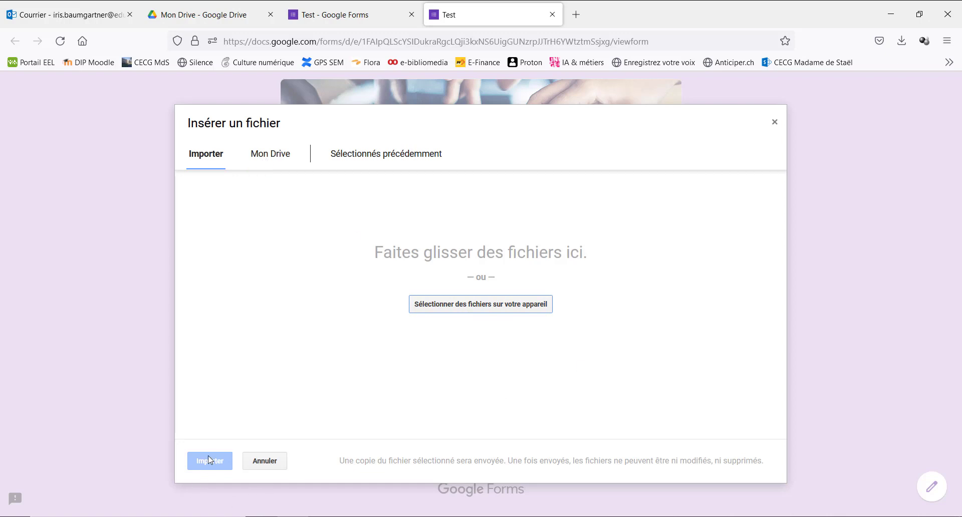
pyautogui.click(775, 124)
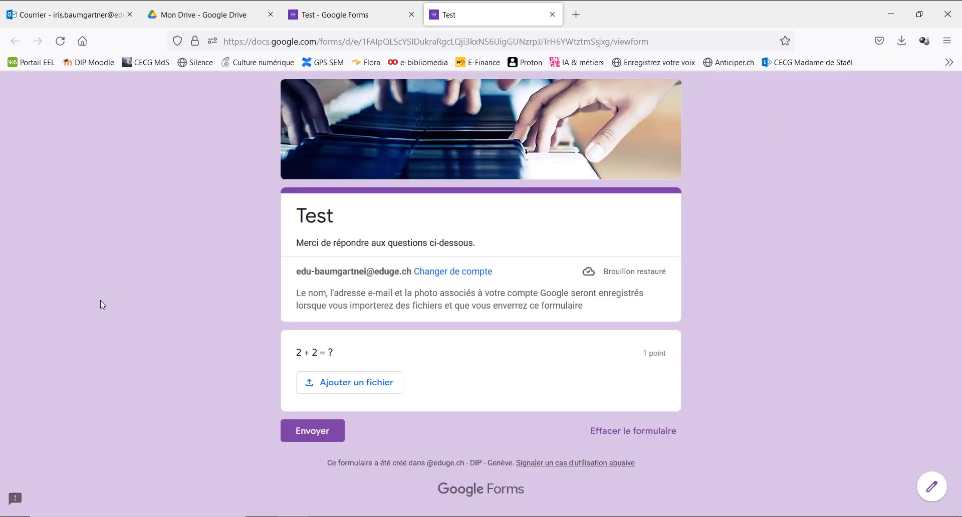
pyautogui.click(552, 14)
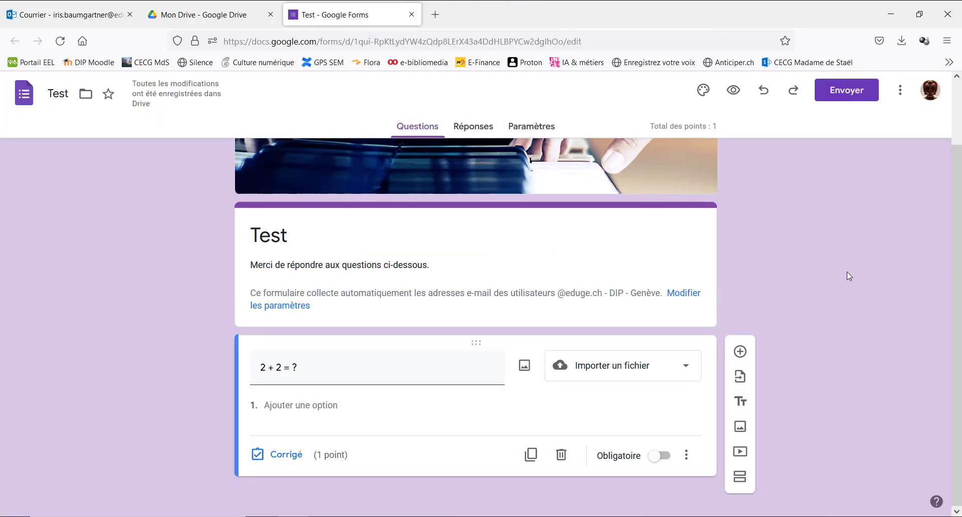
# - Change the question type to Échelle linéaire with a scale running from 0 to 10
pyautogui.click(570, 375)
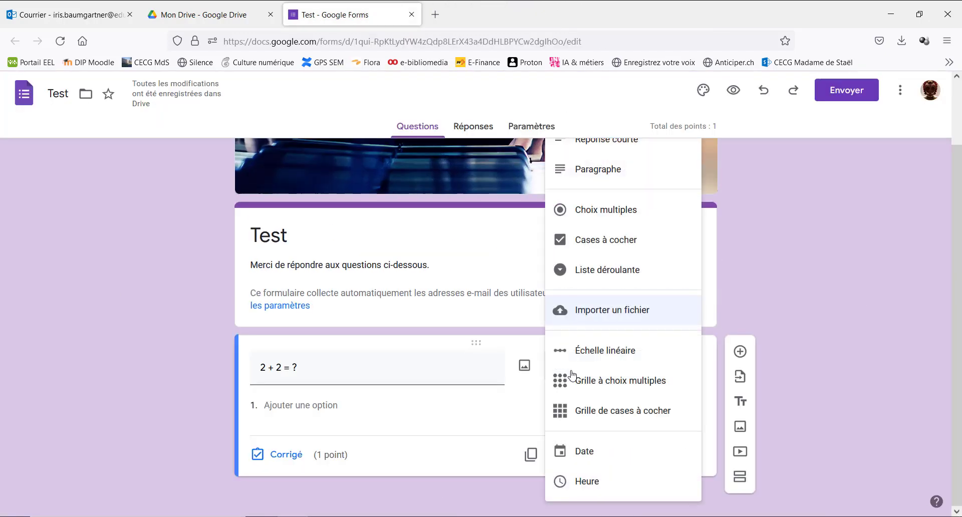
pyautogui.click(670, 357)
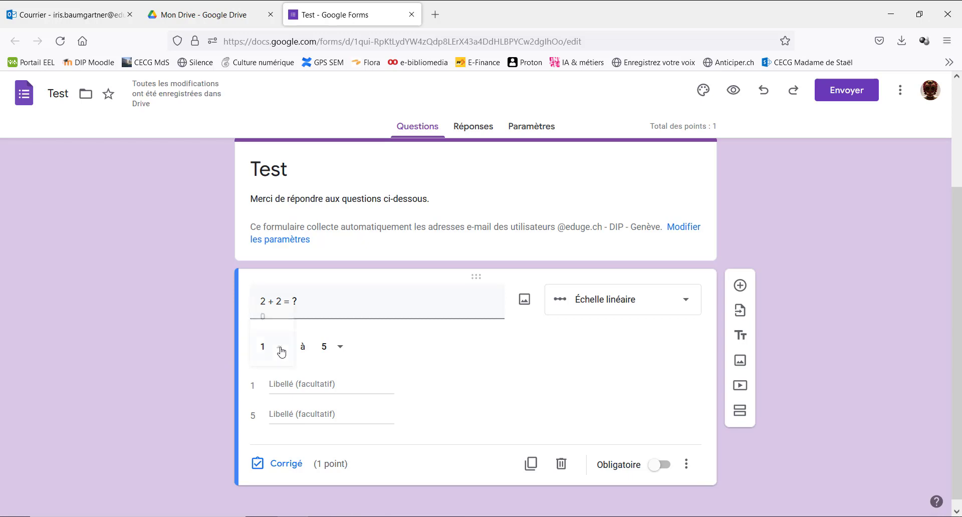
pyautogui.click(279, 348)
pyautogui.click(281, 327)
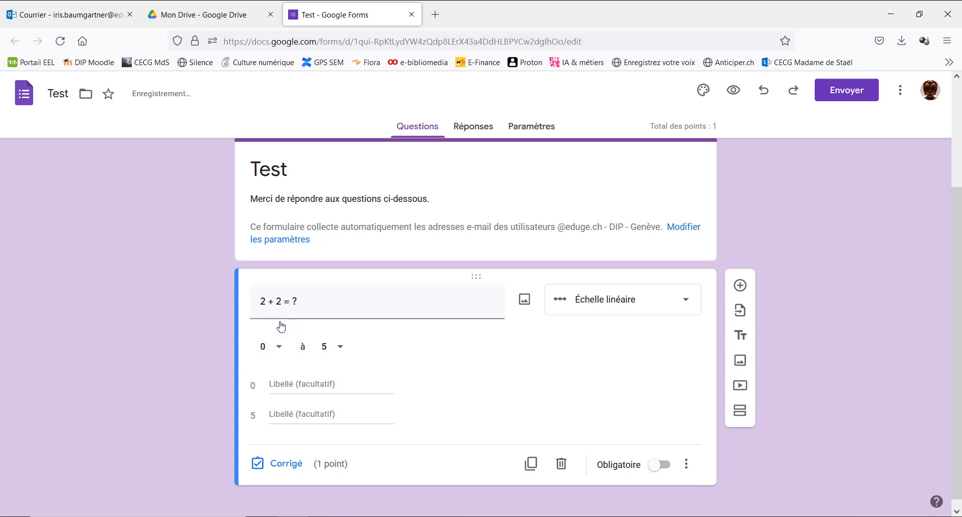
pyautogui.click(343, 350)
pyautogui.click(348, 480)
# - Preview the linear scale question, try several ratings ending with 3, and close the preview
pyautogui.click(733, 90)
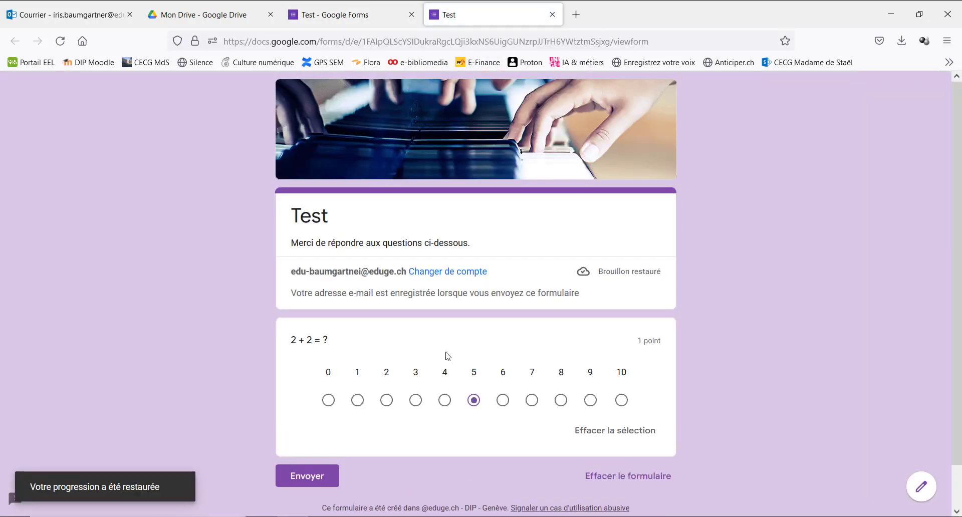
pyautogui.click(385, 402)
pyautogui.click(532, 401)
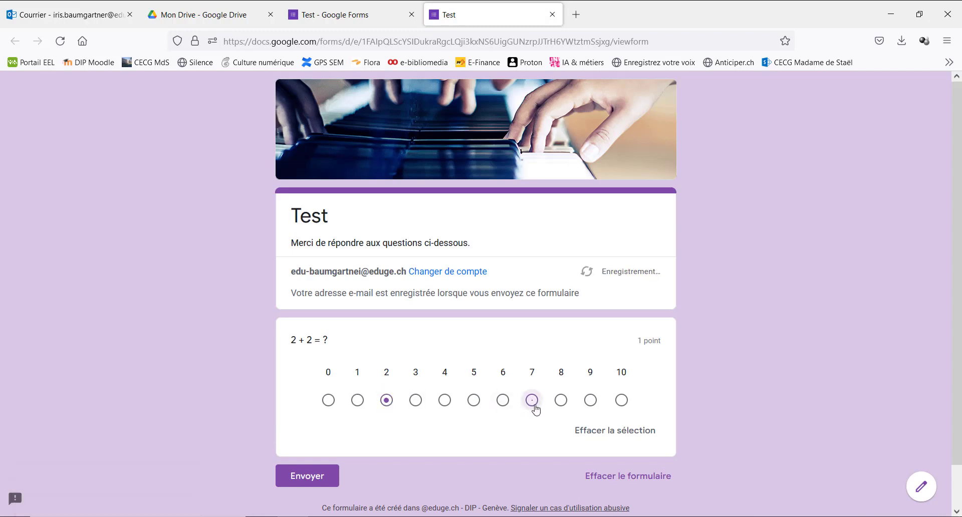
pyautogui.click(591, 400)
pyautogui.click(474, 405)
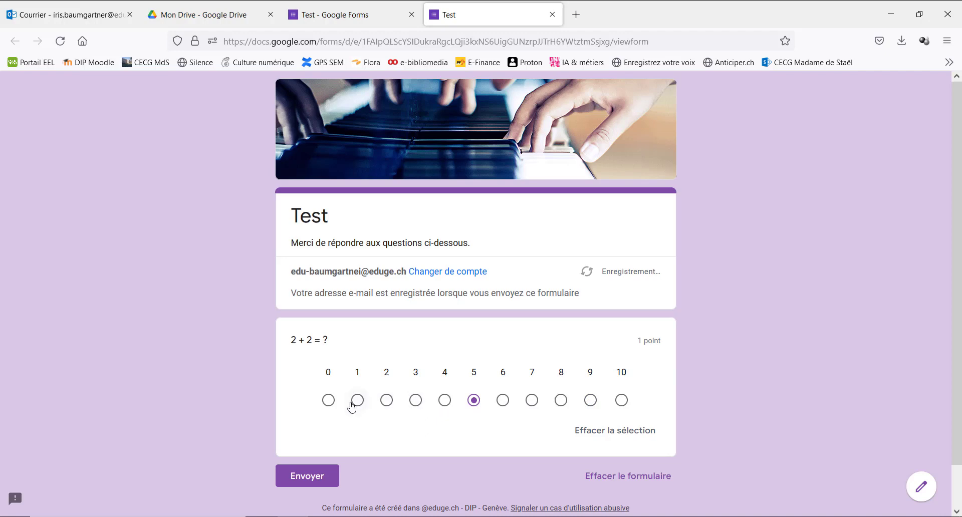
pyautogui.click(358, 401)
pyautogui.click(415, 400)
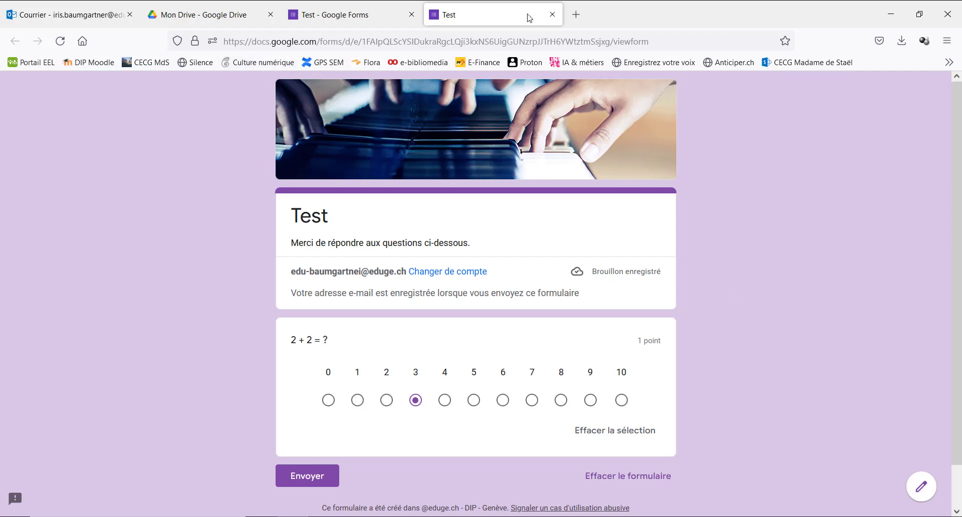
pyautogui.click(552, 15)
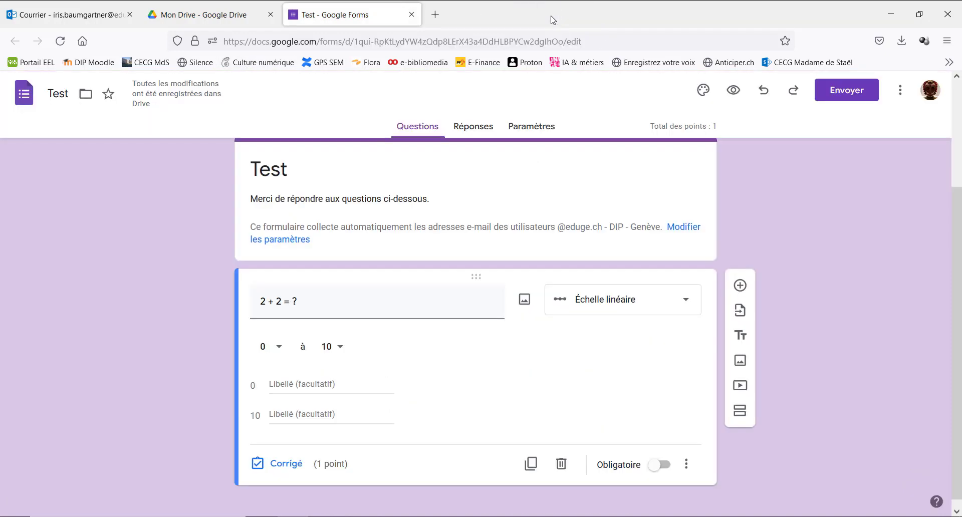
# - Show the question's Description field and change the question type to Grille à choix multiples
pyautogui.click(686, 466)
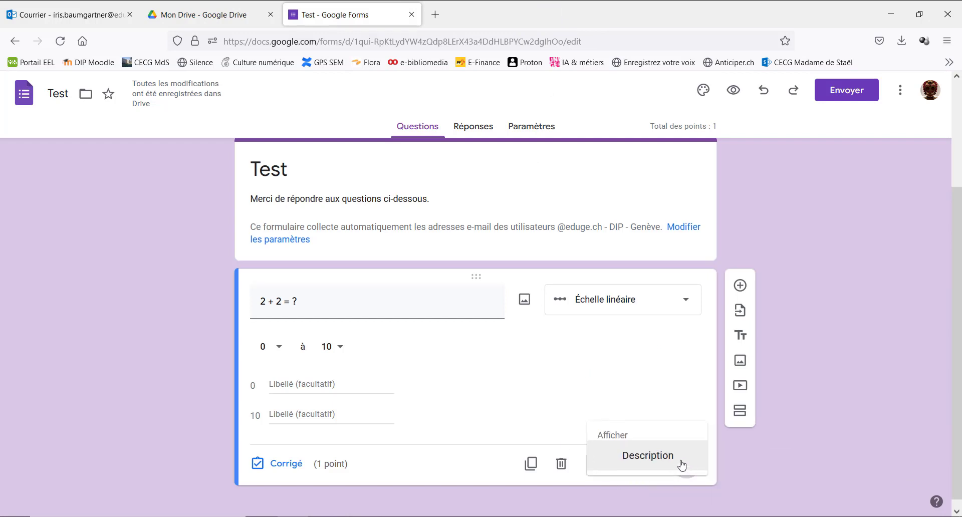
pyautogui.click(682, 465)
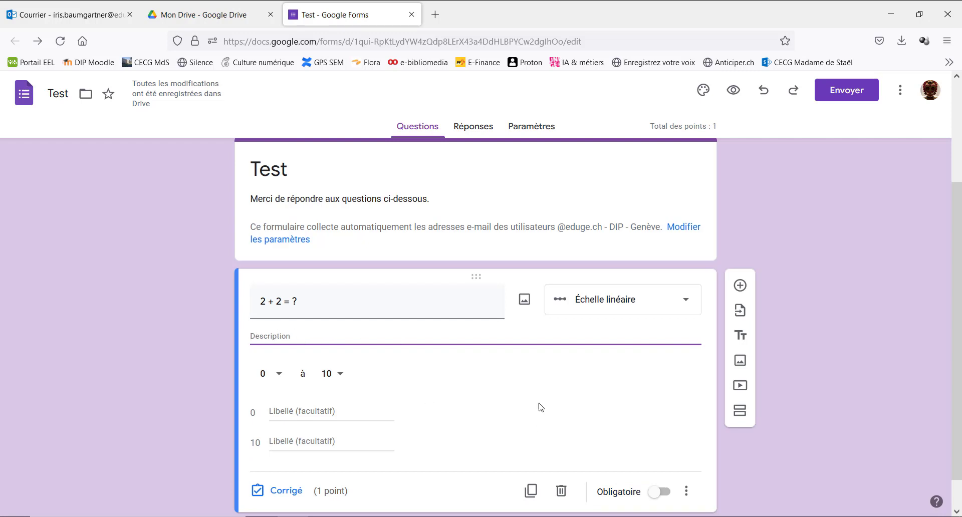
pyautogui.scroll(-1, 537, 404)
pyautogui.click(608, 273)
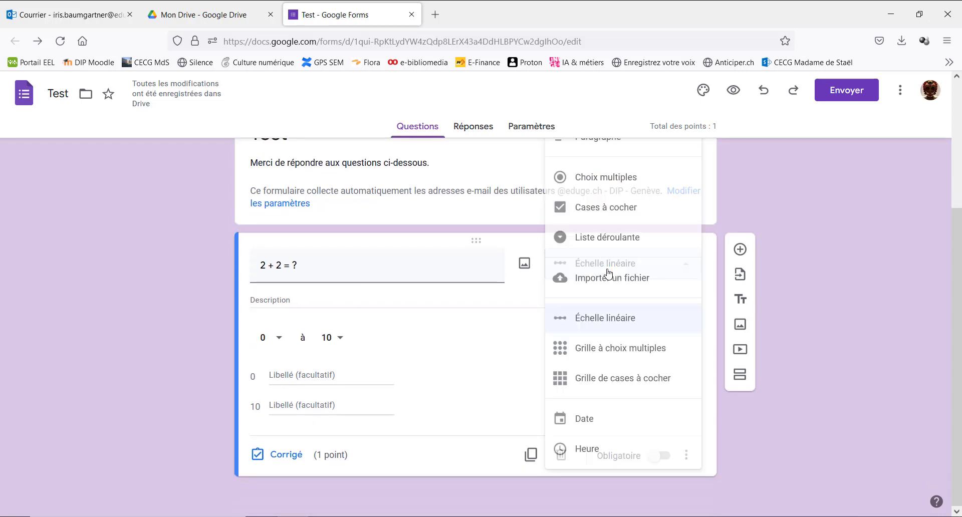
pyautogui.click(610, 355)
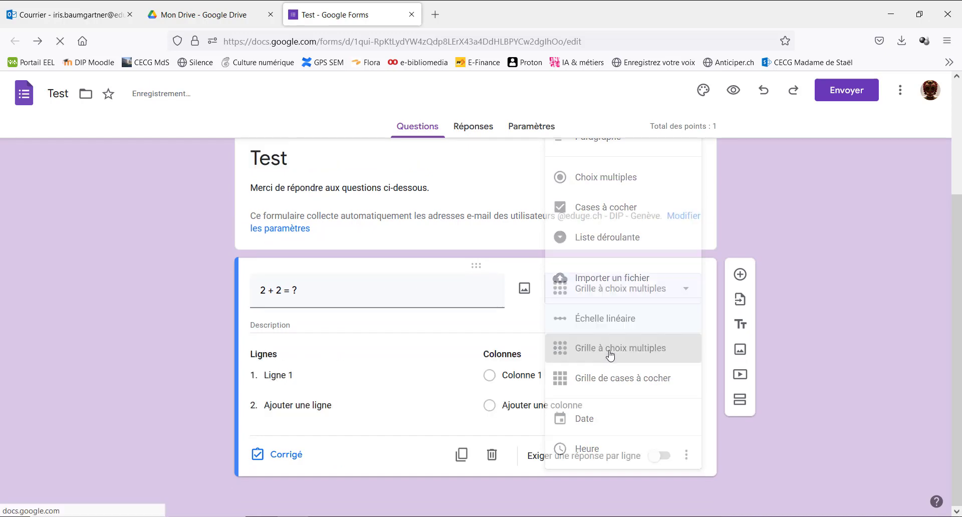
# - Extend the grid to four rows, Ligne 1 to Ligne 4, and four columns, Colonne 1 to Colonne 4
pyautogui.click(287, 407)
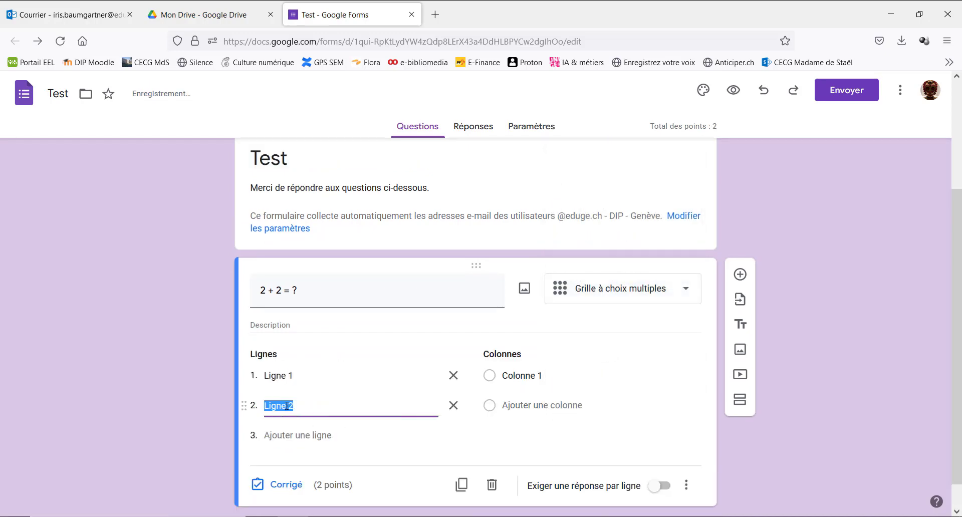
pyautogui.click(287, 434)
pyautogui.click(320, 466)
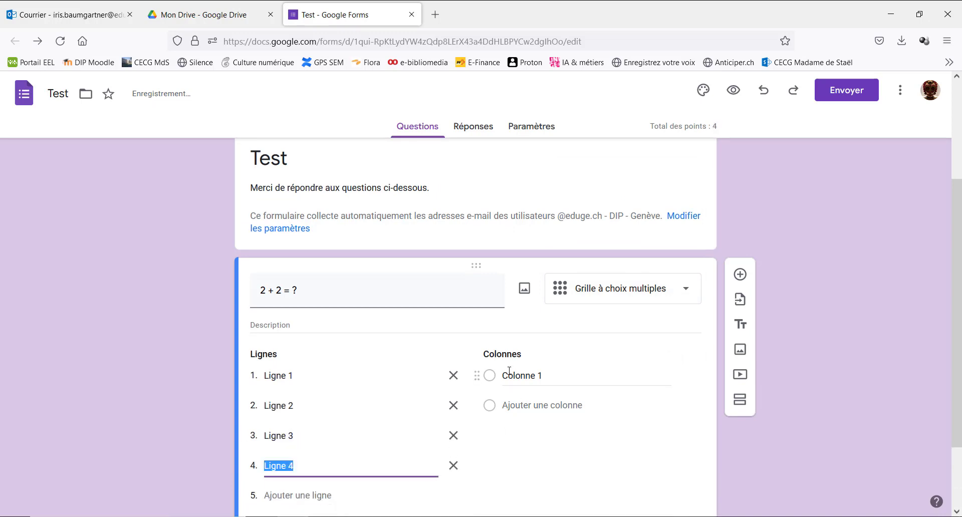
pyautogui.click(516, 405)
pyautogui.click(517, 435)
pyautogui.click(511, 466)
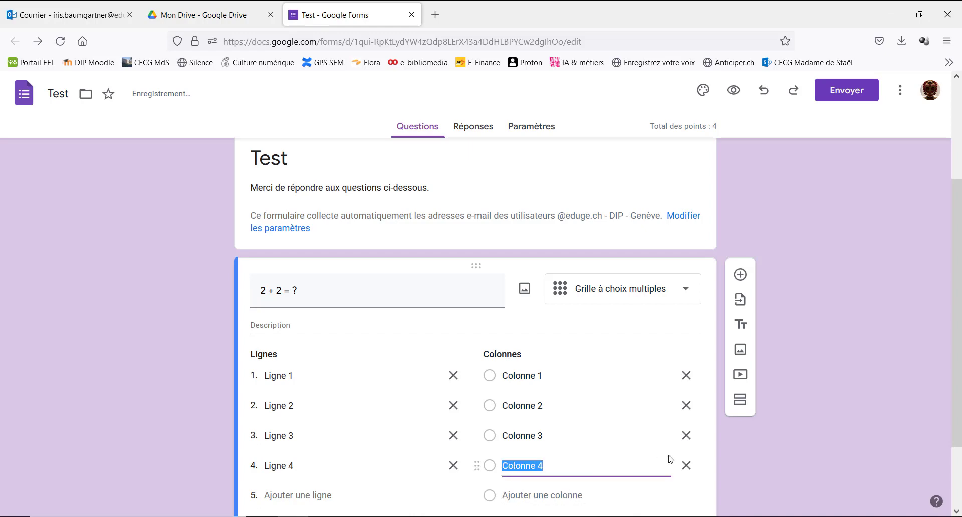
# - Preview the grid, choosing Colonne 3 for Ligne 1, Colonne 1 for Ligne 2, Colonne 3 for Ligne 3 and Colonne 2 for Ligne 4, and close it
pyautogui.click(734, 93)
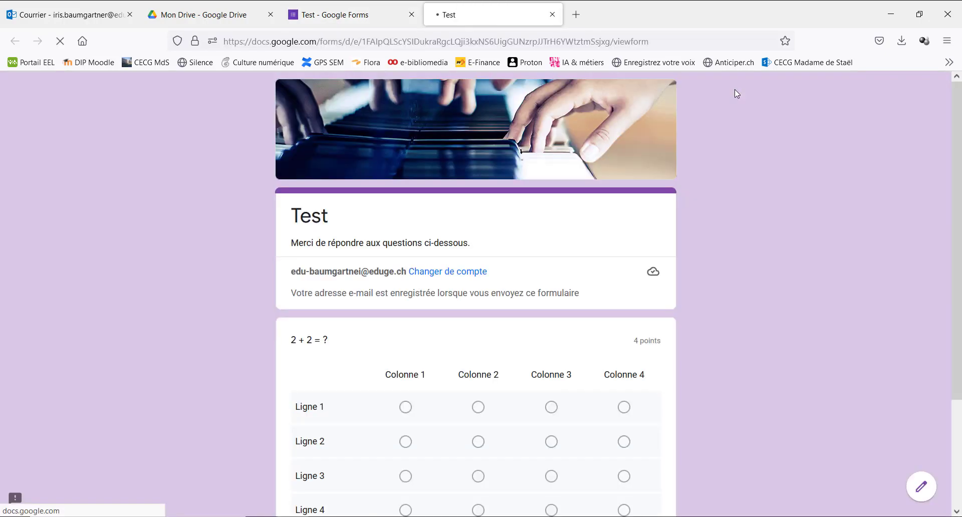
pyautogui.scroll(-3, 651, 243)
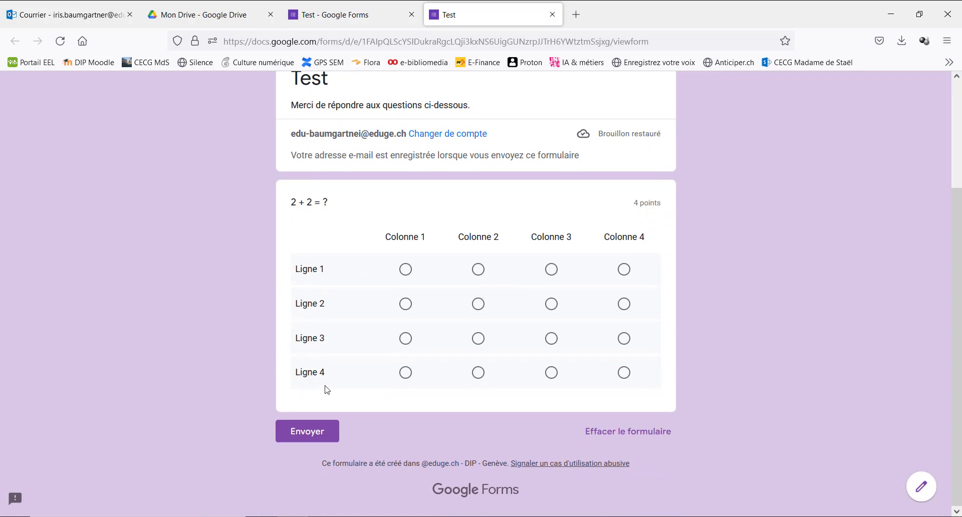
pyautogui.click(551, 269)
pyautogui.click(405, 303)
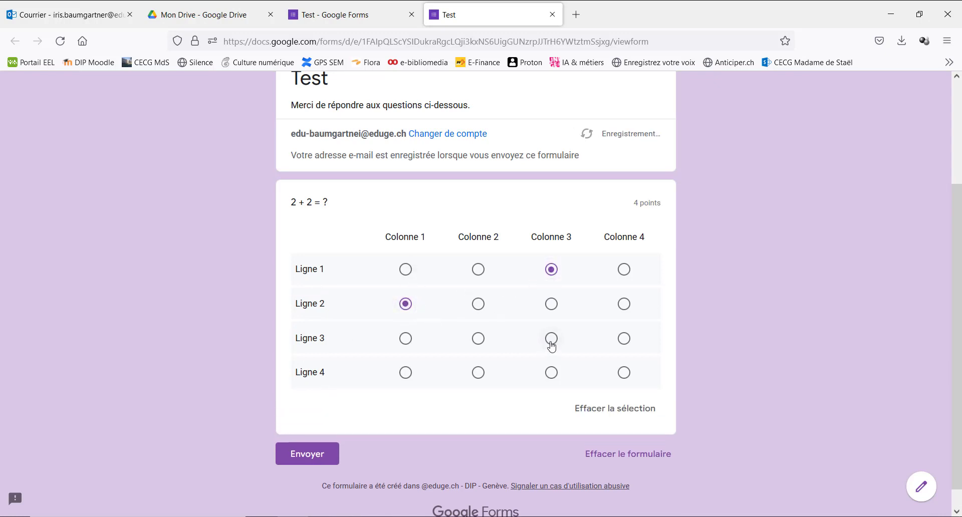
pyautogui.click(551, 338)
pyautogui.click(479, 372)
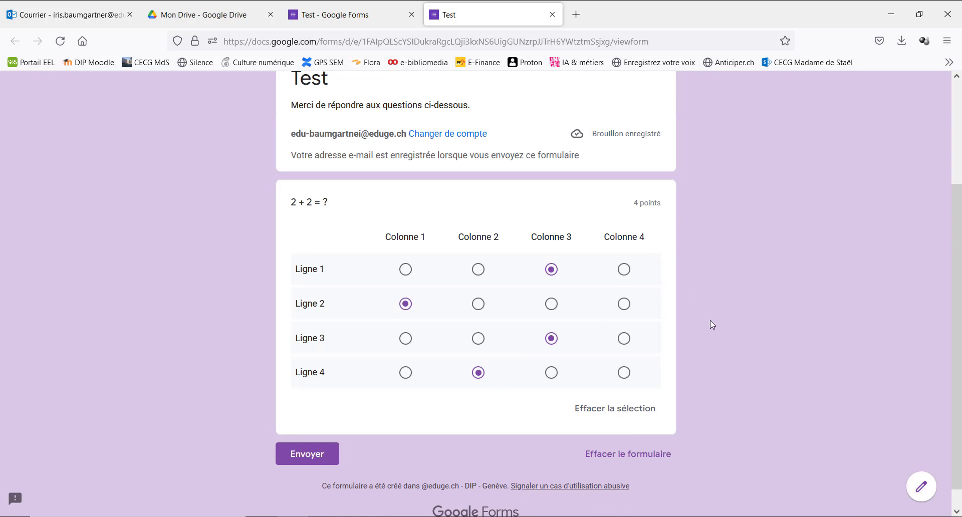
pyautogui.click(553, 15)
# - Change the question type from the multiple-choice grid to Grille de cases à cocher
pyautogui.scroll(-2, 526, 351)
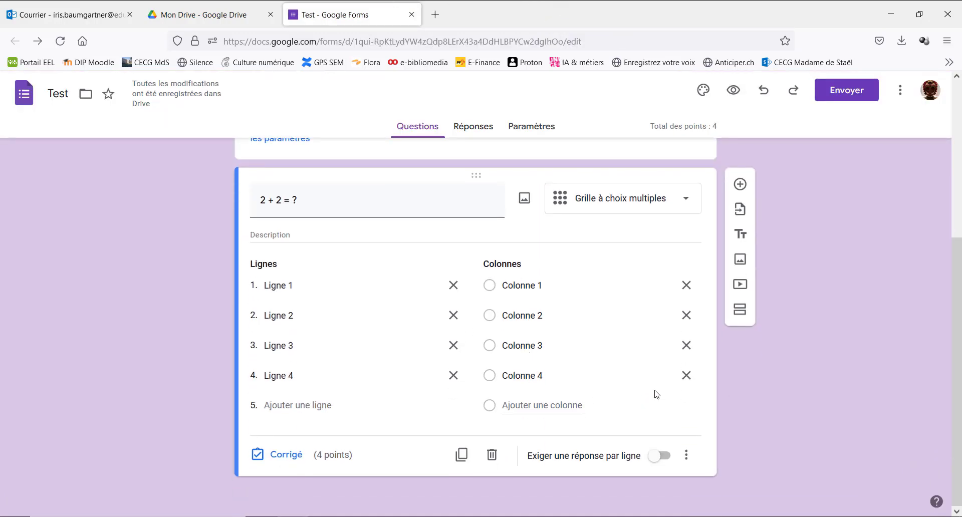
pyautogui.click(620, 198)
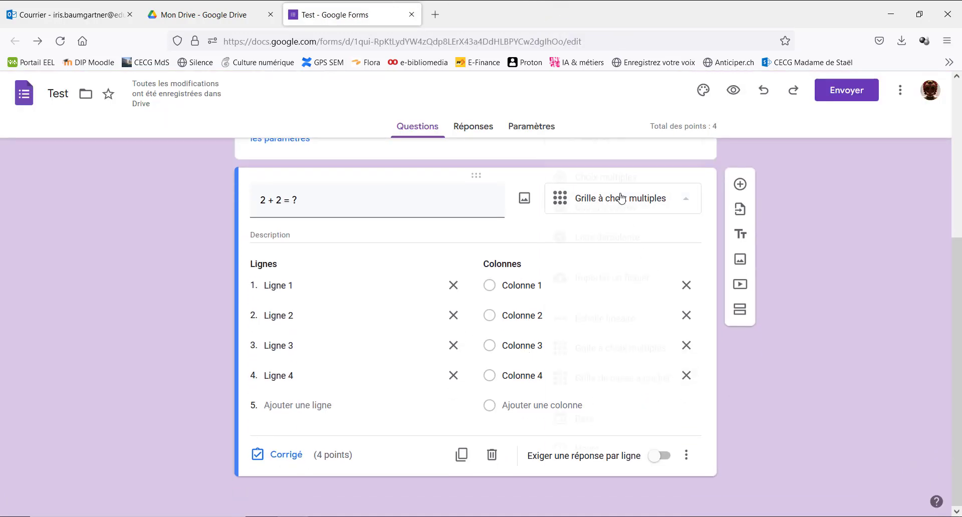
pyautogui.click(605, 381)
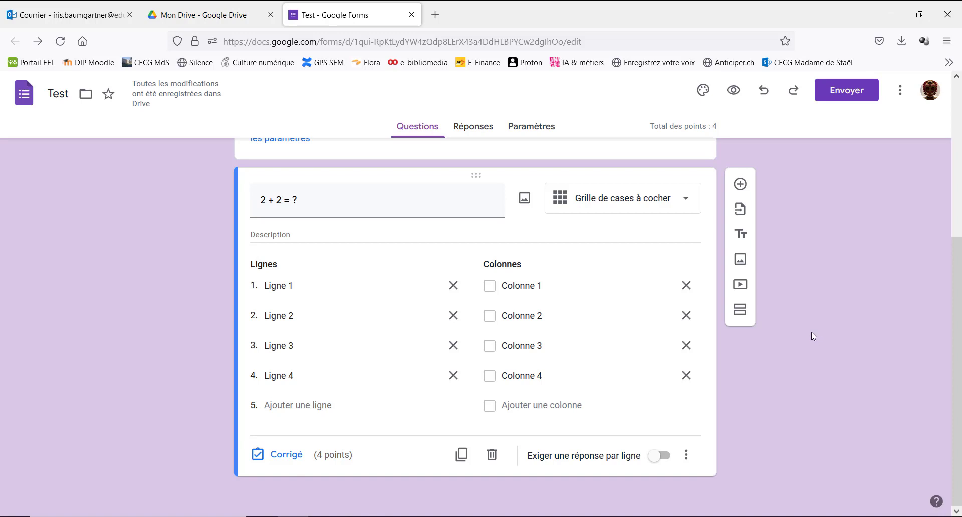
# - In the answer key, mark Colonnes 2 and 3 for Ligne 1 and Colonnes 3 and 4 for Ligne 2, worth 2 points each row
pyautogui.click(296, 456)
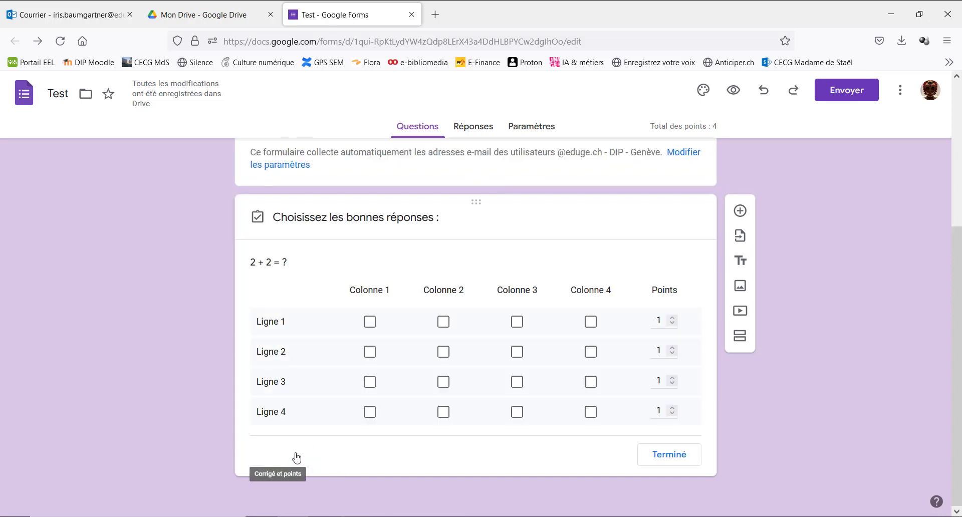
pyautogui.click(444, 322)
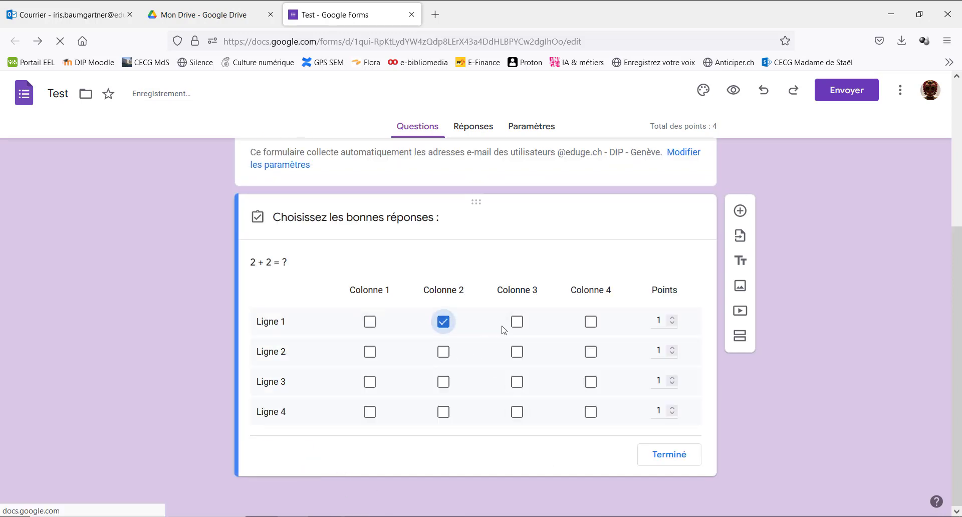
pyautogui.click(517, 322)
pyautogui.click(590, 351)
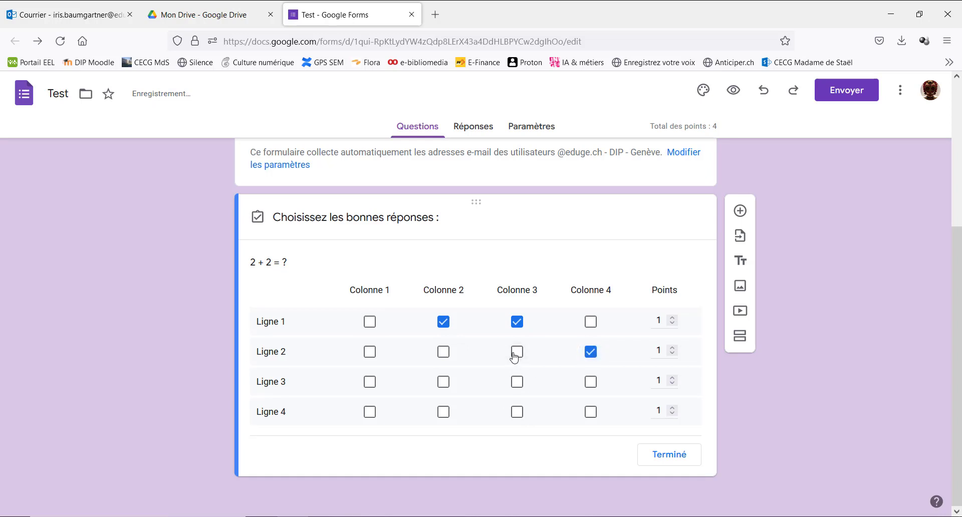
pyautogui.click(517, 353)
pyautogui.click(672, 347)
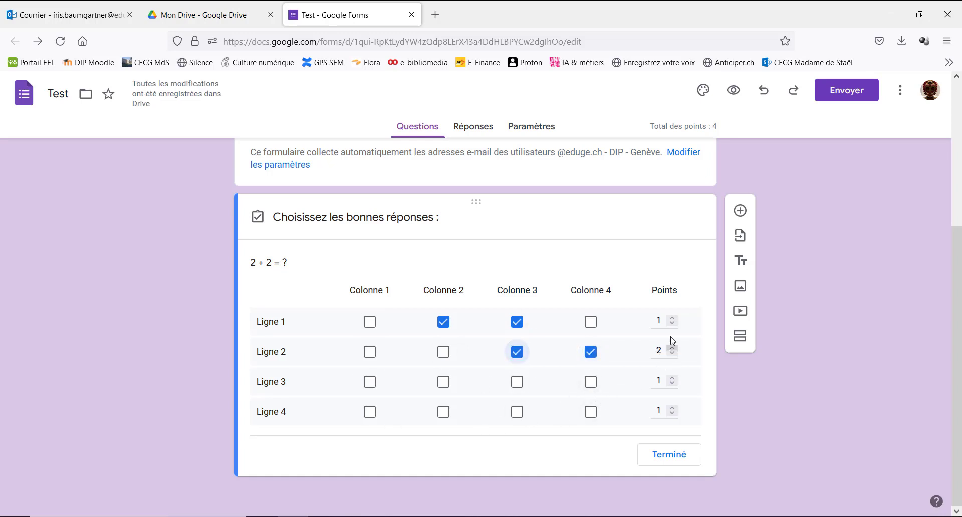
pyautogui.click(672, 317)
# - Mark Colonne 4 correct for Ligne 3 and Colonnes 1, 2 and 3 for Ligne 4, give Ligne 4 3 points, and finish the answer key
pyautogui.click(592, 383)
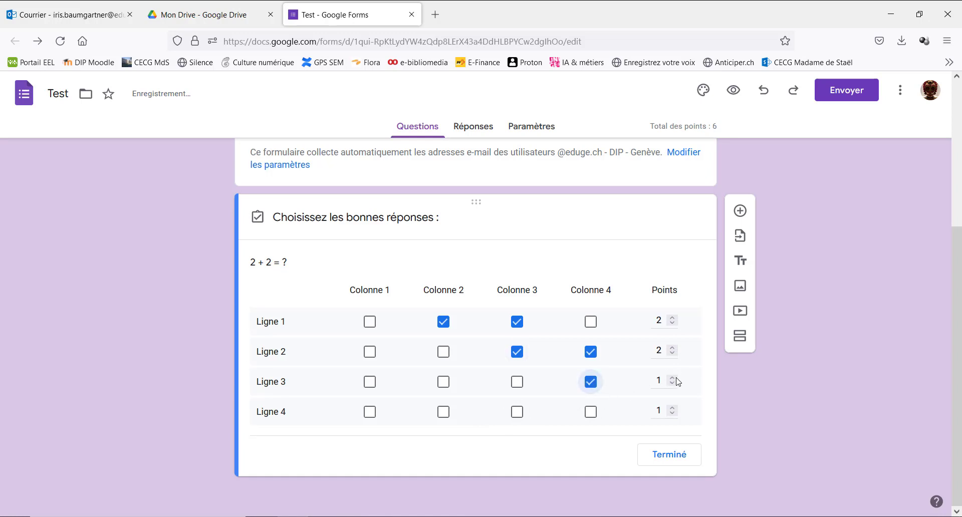
pyautogui.click(370, 413)
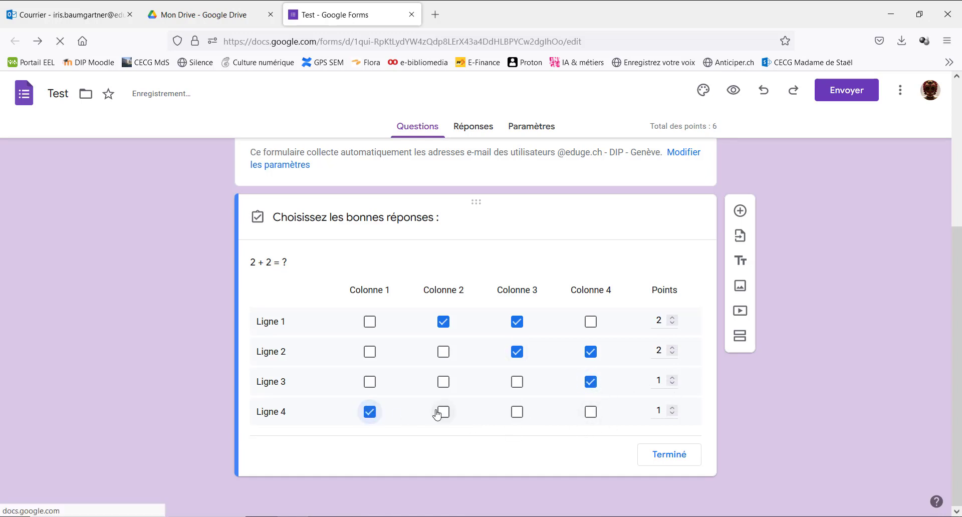
pyautogui.click(443, 411)
pyautogui.click(517, 412)
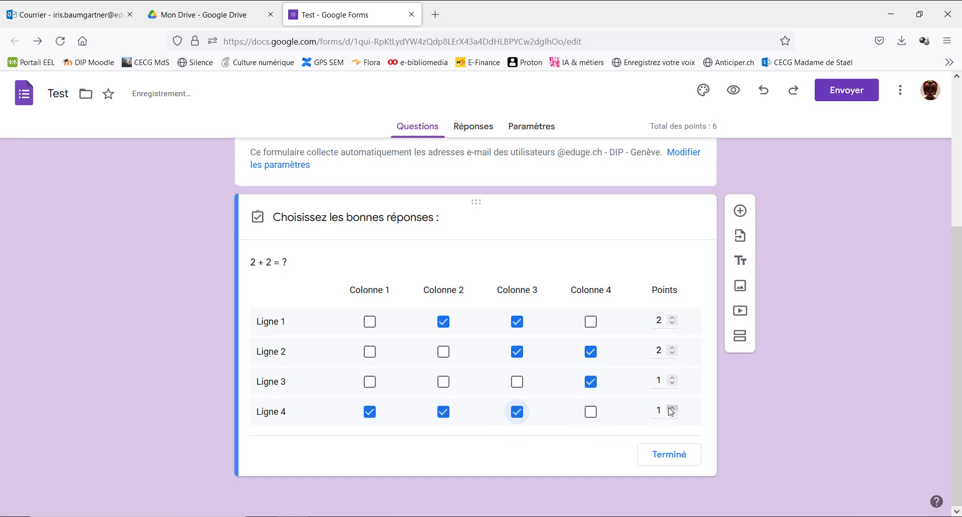
pyautogui.click(673, 408)
pyautogui.click(673, 408)
pyautogui.click(668, 454)
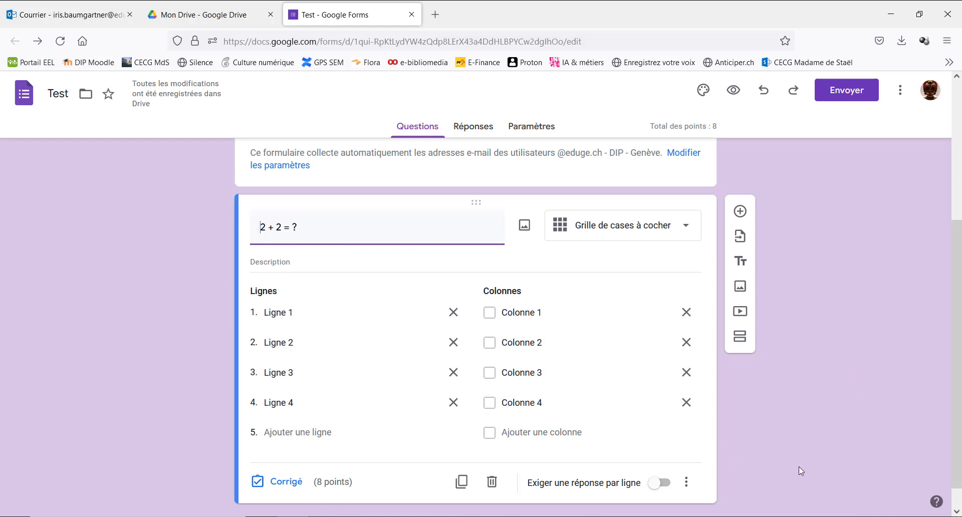
pyautogui.scroll(-1, 813, 405)
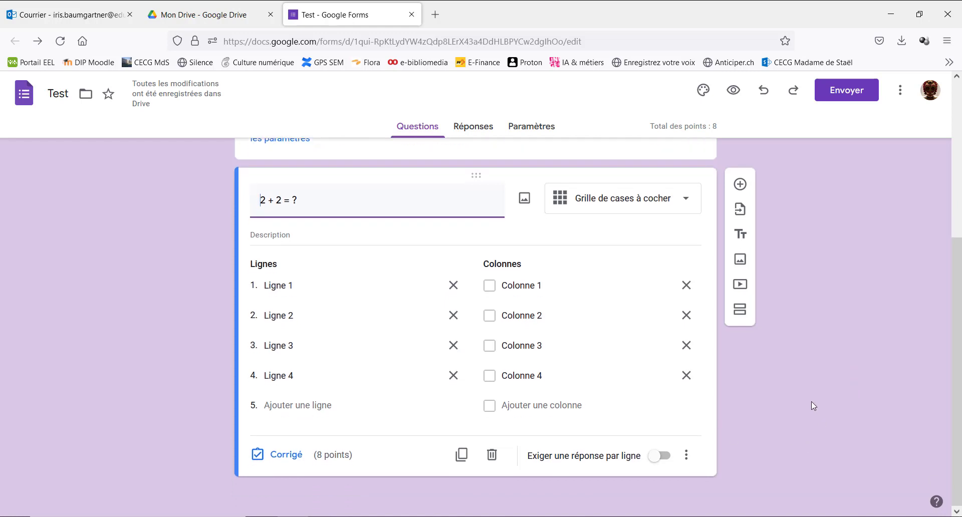
# - Change the question's type from the checkbox grid to Date, and from Date to Heure
pyautogui.click(623, 198)
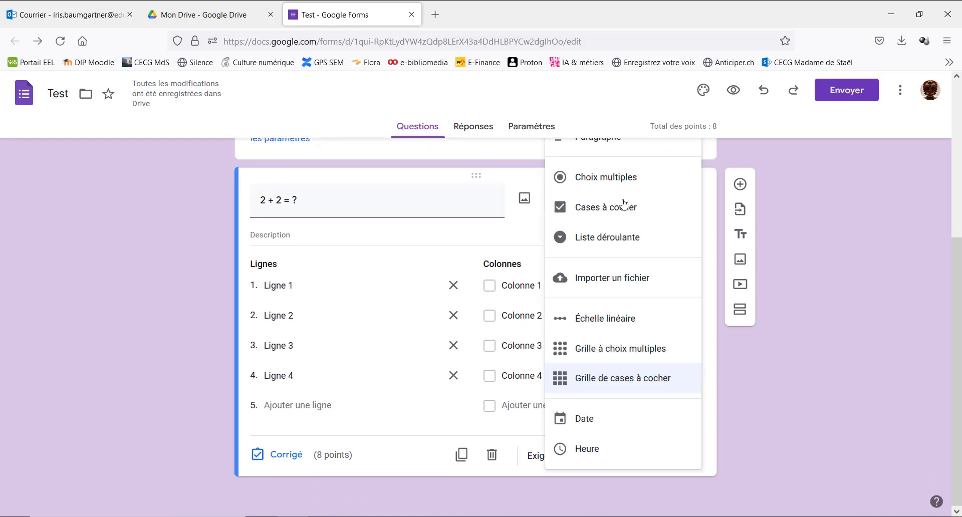
pyautogui.click(666, 419)
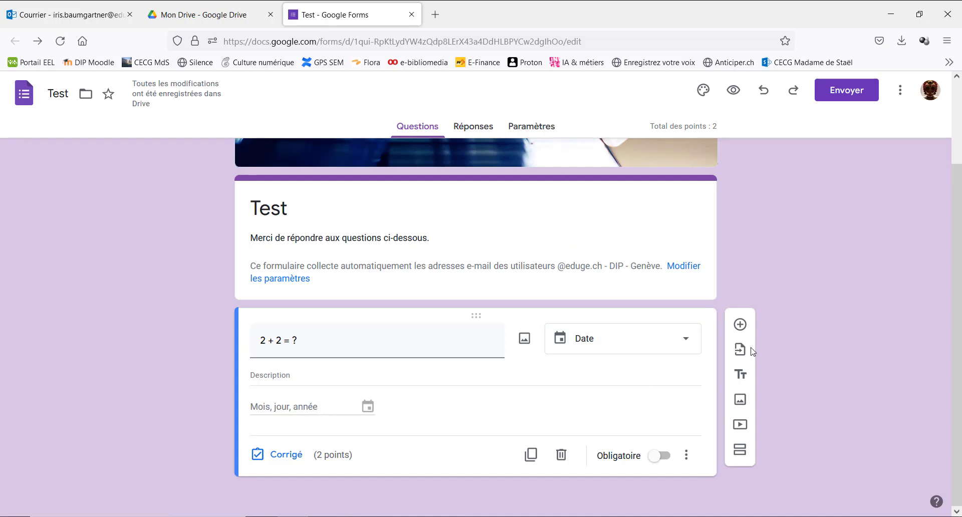
pyautogui.click(673, 342)
pyautogui.click(587, 452)
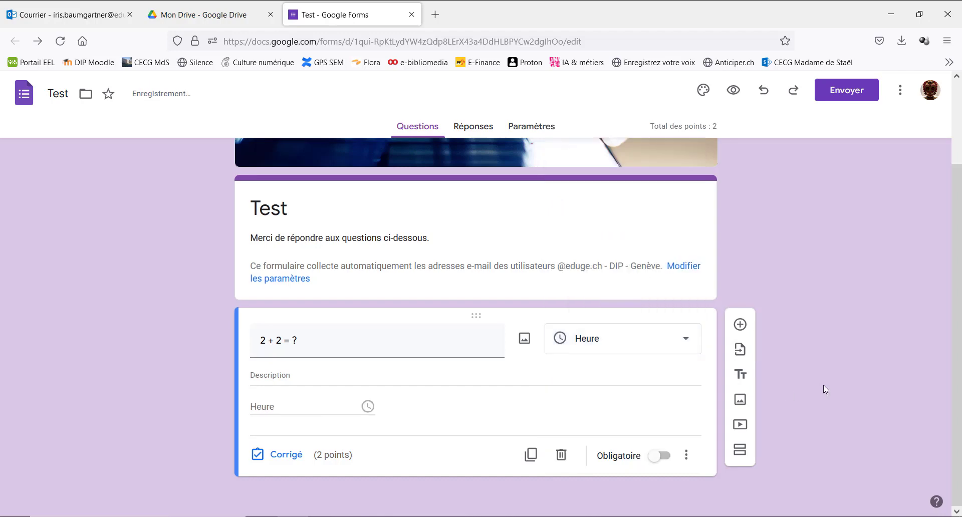
# - Preview the form and answer the Heure question with 10:33
pyautogui.click(746, 91)
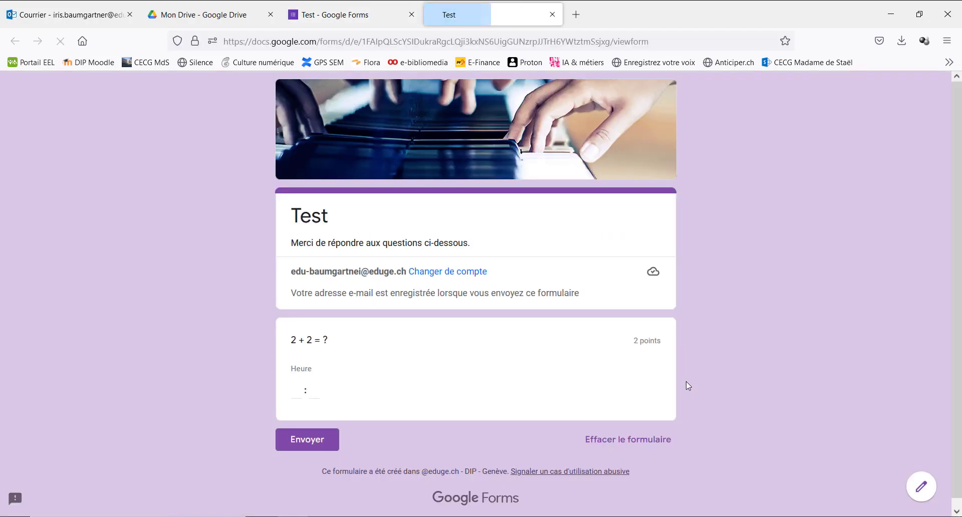
pyautogui.click(294, 396)
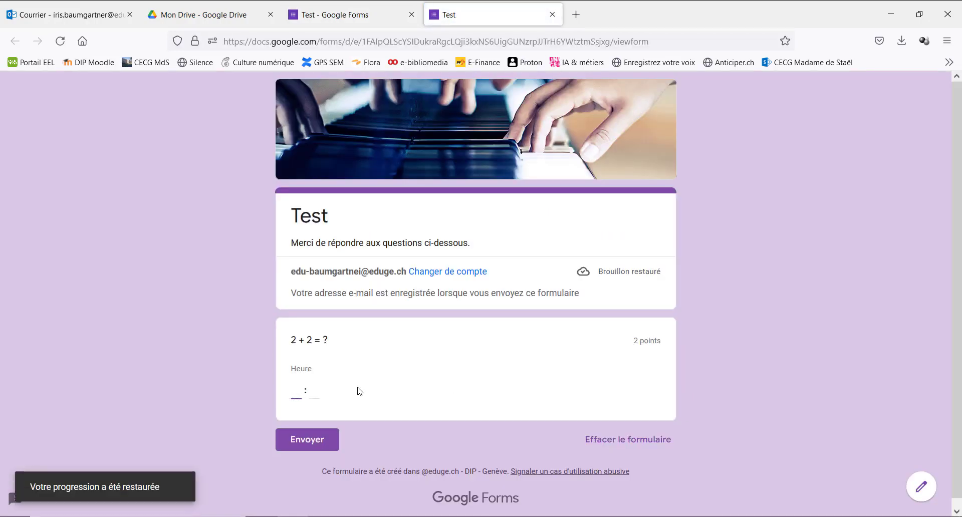
pyautogui.write('10')
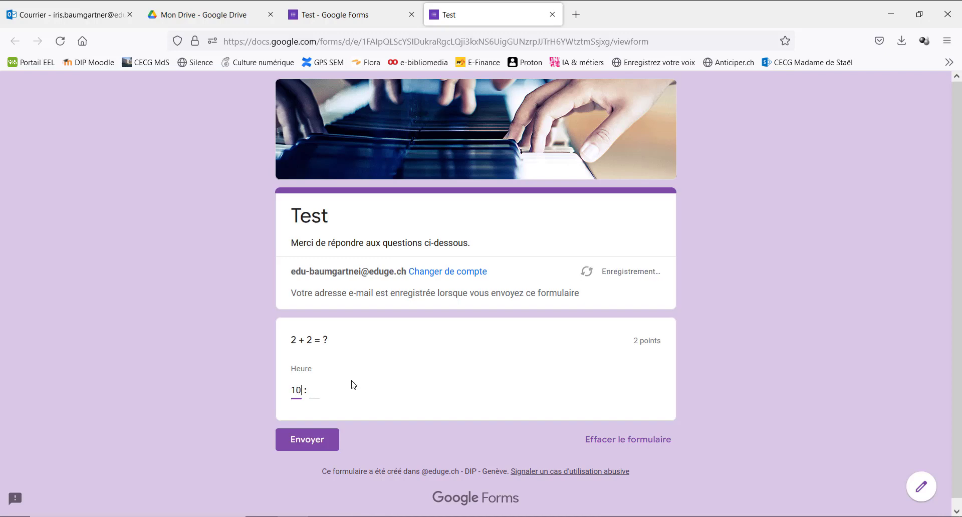
pyautogui.click(322, 390)
pyautogui.click(318, 390)
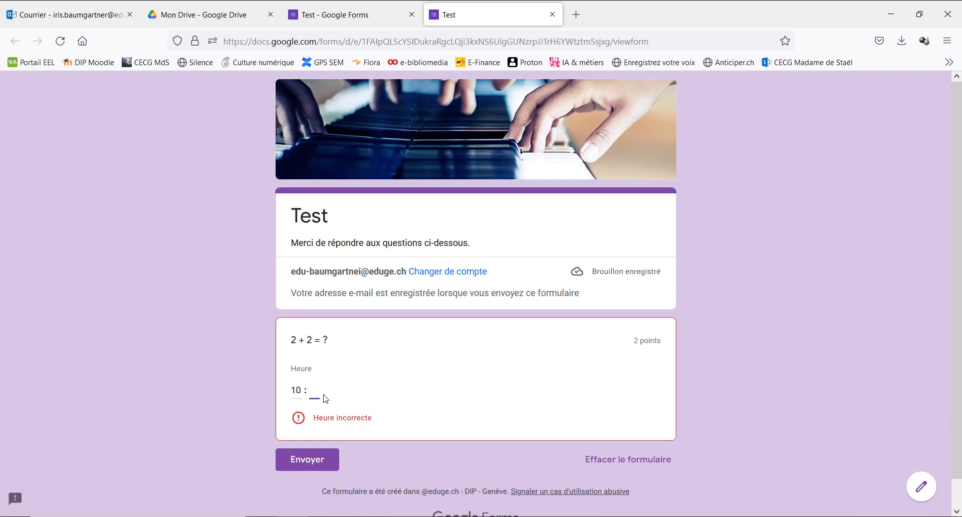
pyautogui.write('33')
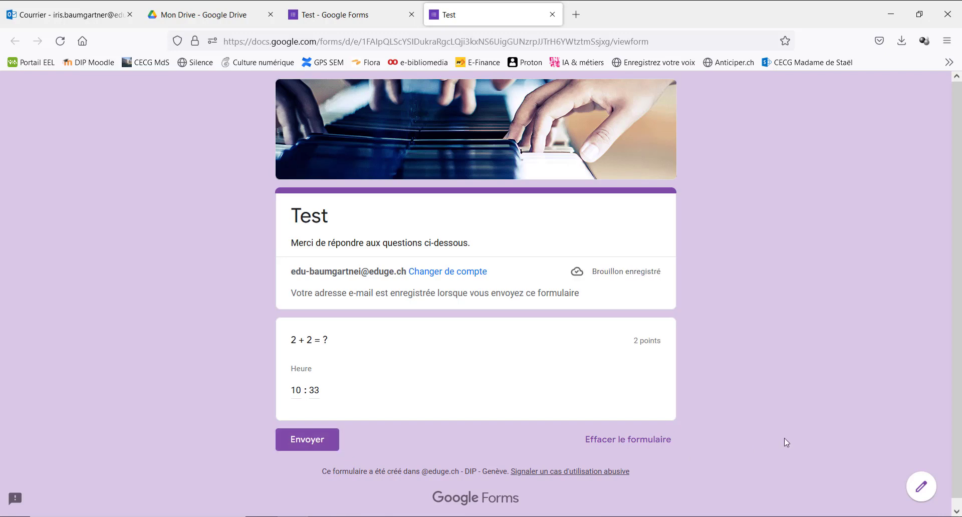
# - Return to the form editor and look over the available question types, keeping Heure selected
pyautogui.click(370, 23)
pyautogui.click(624, 340)
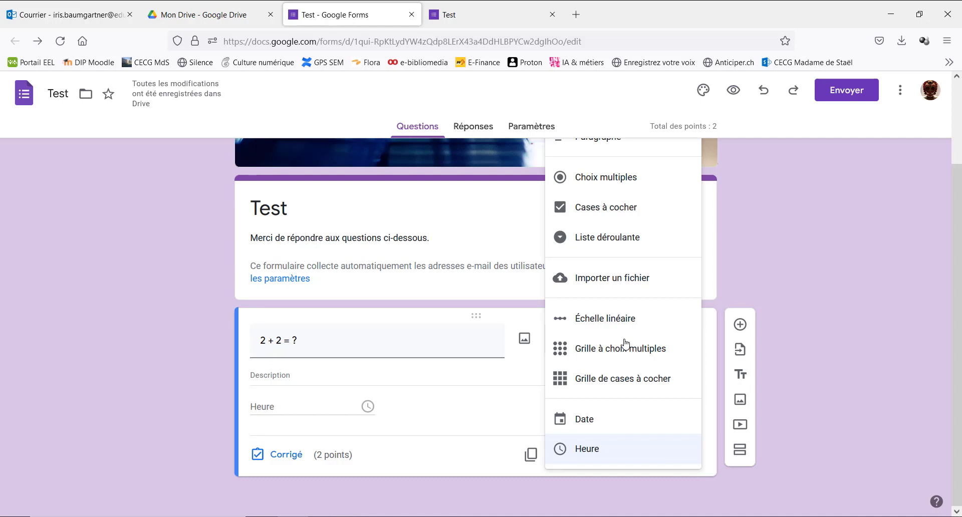
pyautogui.click(780, 317)
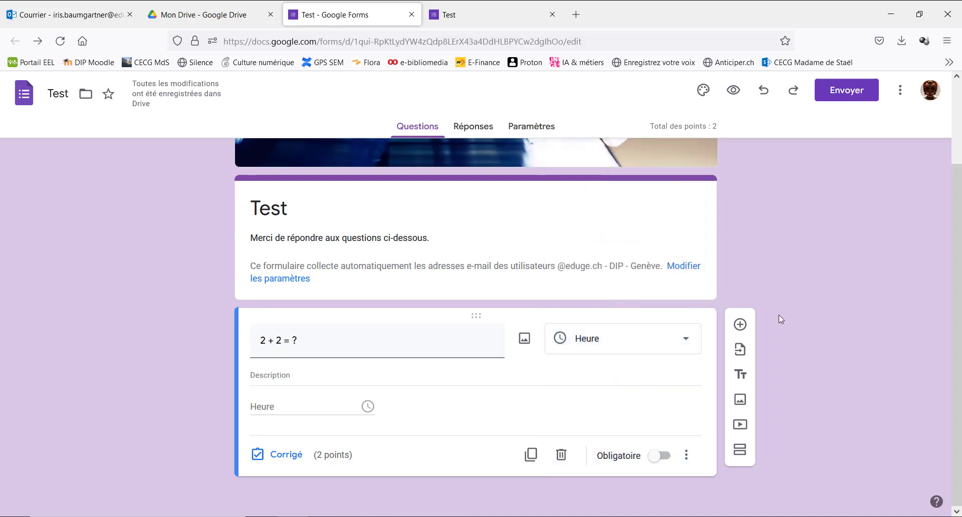